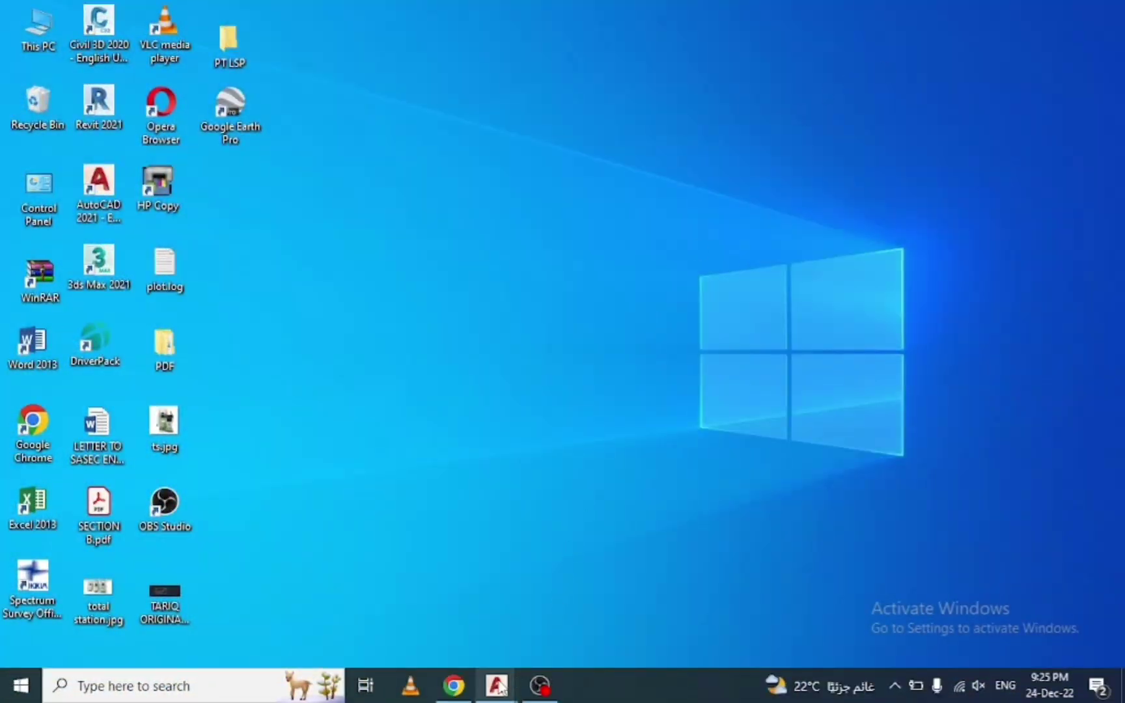
# Restore the AutoCAD window and zoom to the as-built layout's two circular tanks
pyautogui.click(440, 577)
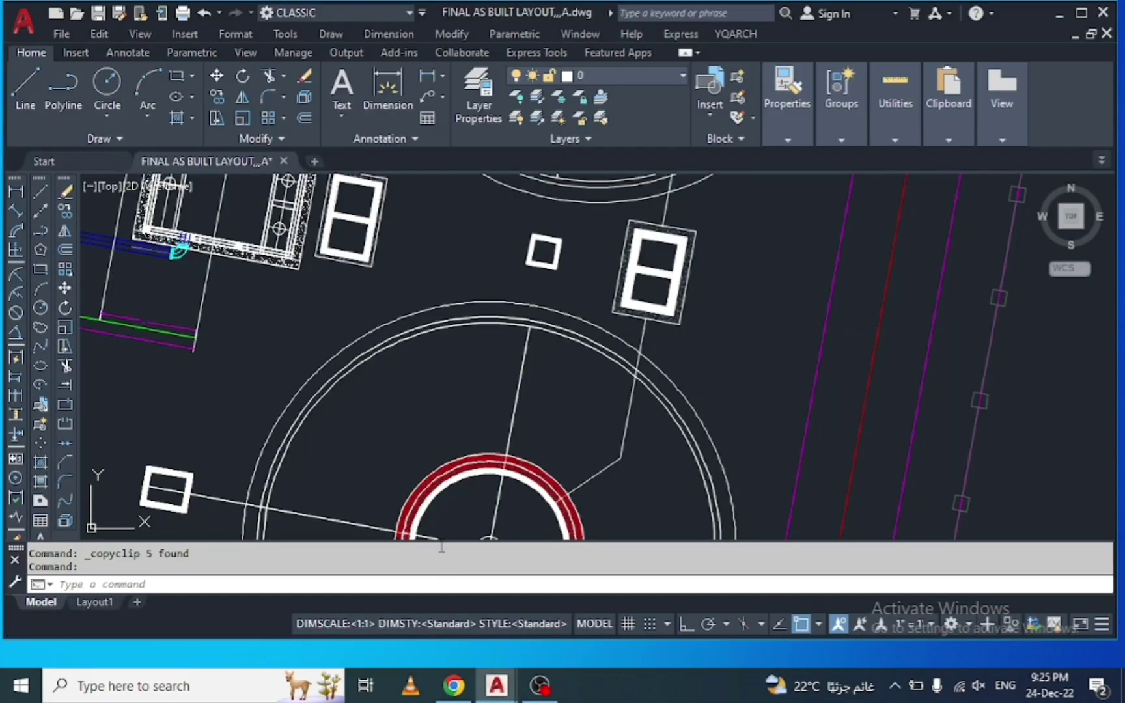
pyautogui.scroll(-3, 437, 414)
pyautogui.scroll(-2, 435, 422)
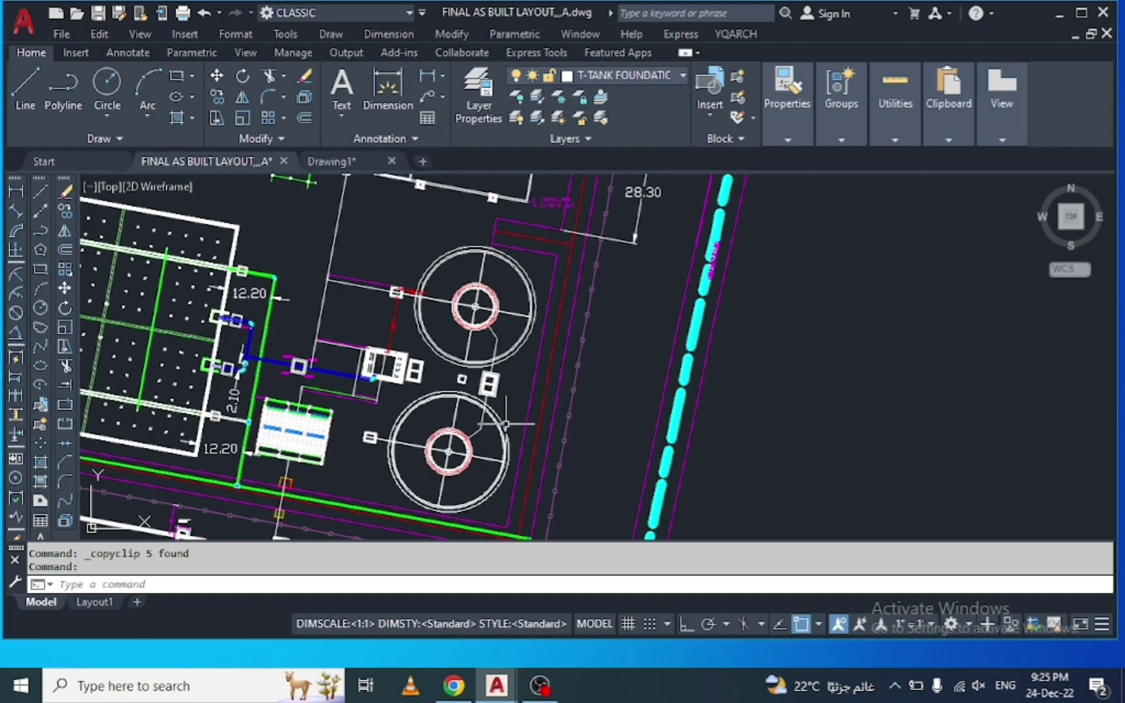
pyautogui.scroll(2, 505, 423)
pyautogui.scroll(3, 503, 299)
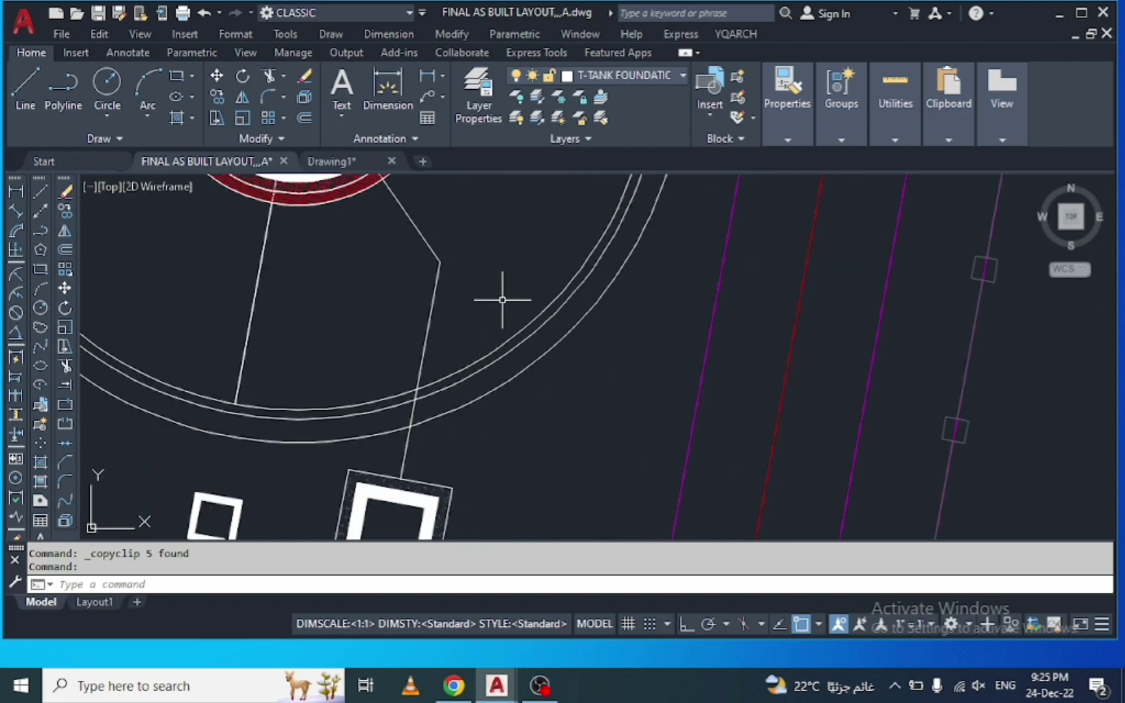
pyautogui.scroll(-2, 503, 300)
pyautogui.scroll(-3, 495, 313)
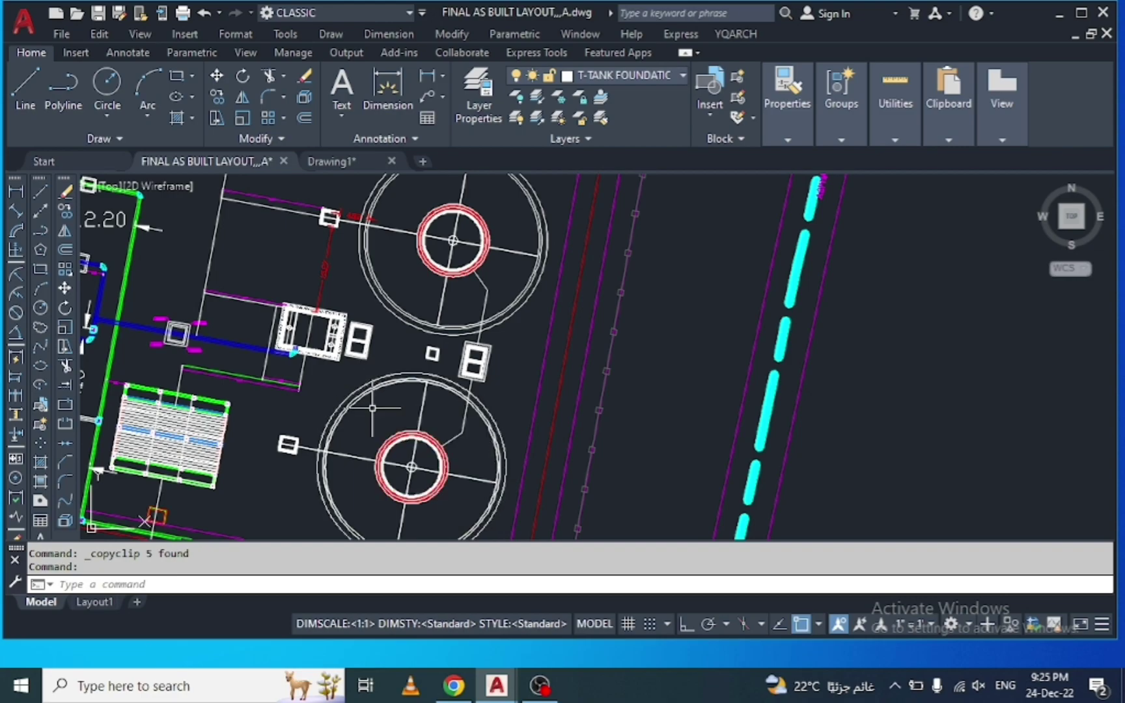
# Window-select the lower and upper tank circles and copy them with Ctrl+C
pyautogui.click(372, 408)
pyautogui.press('Escape')
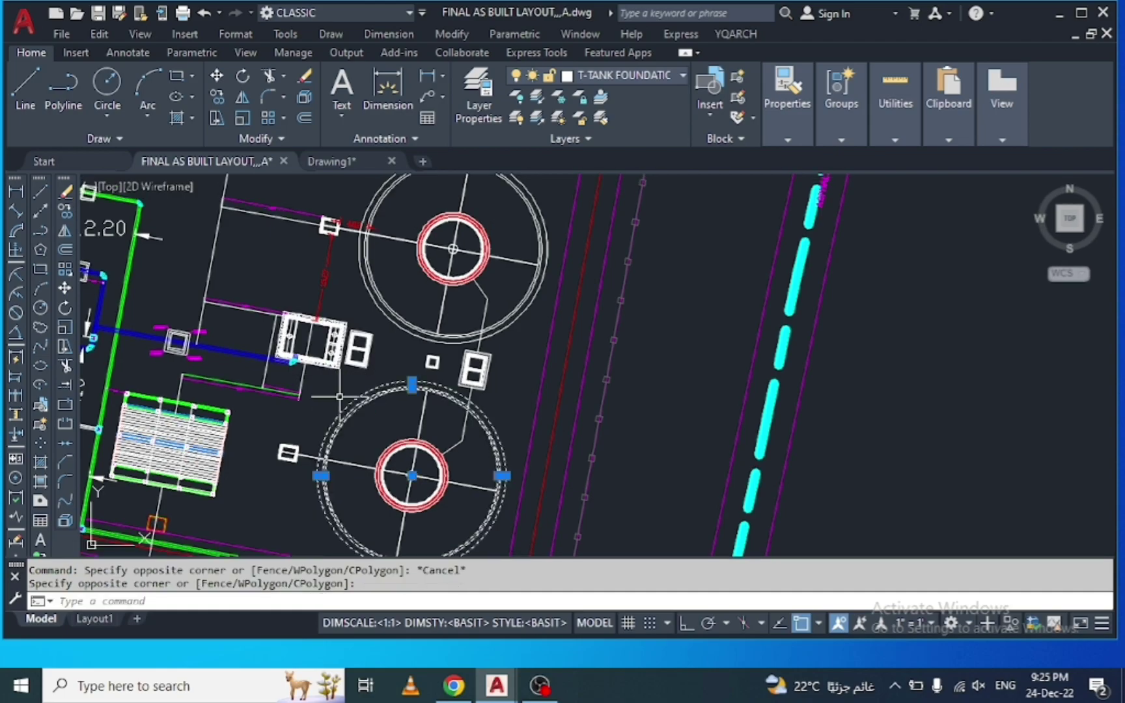
pyautogui.click(314, 370)
pyautogui.click(406, 289)
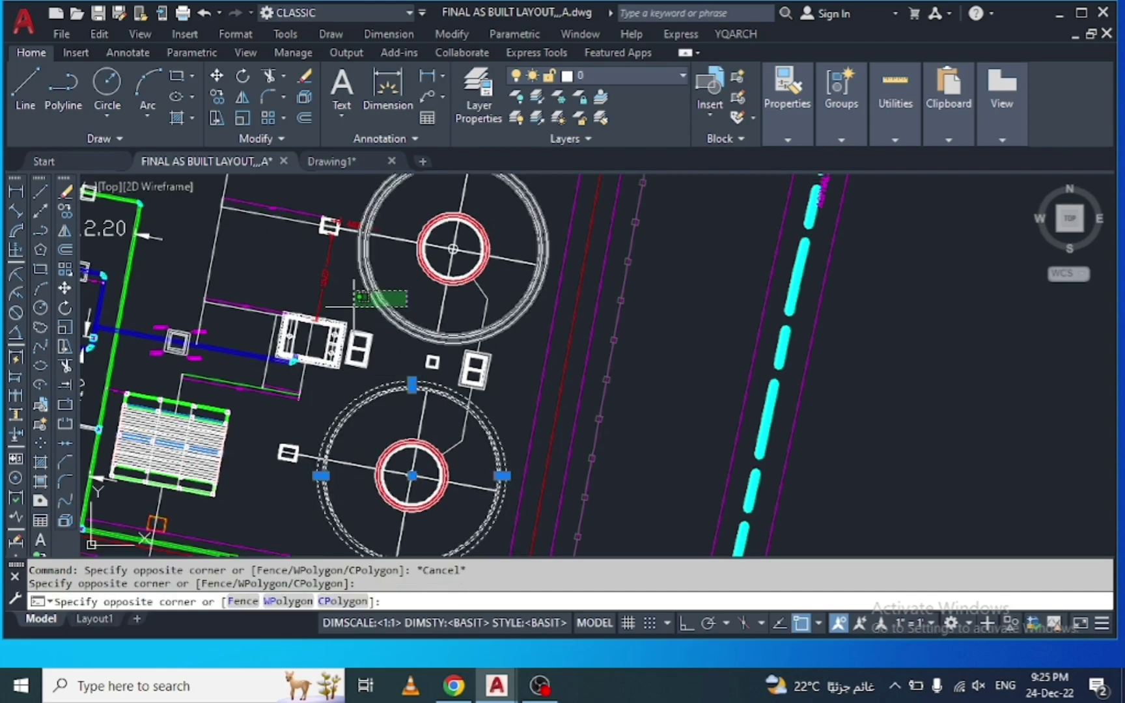
pyautogui.click(353, 306)
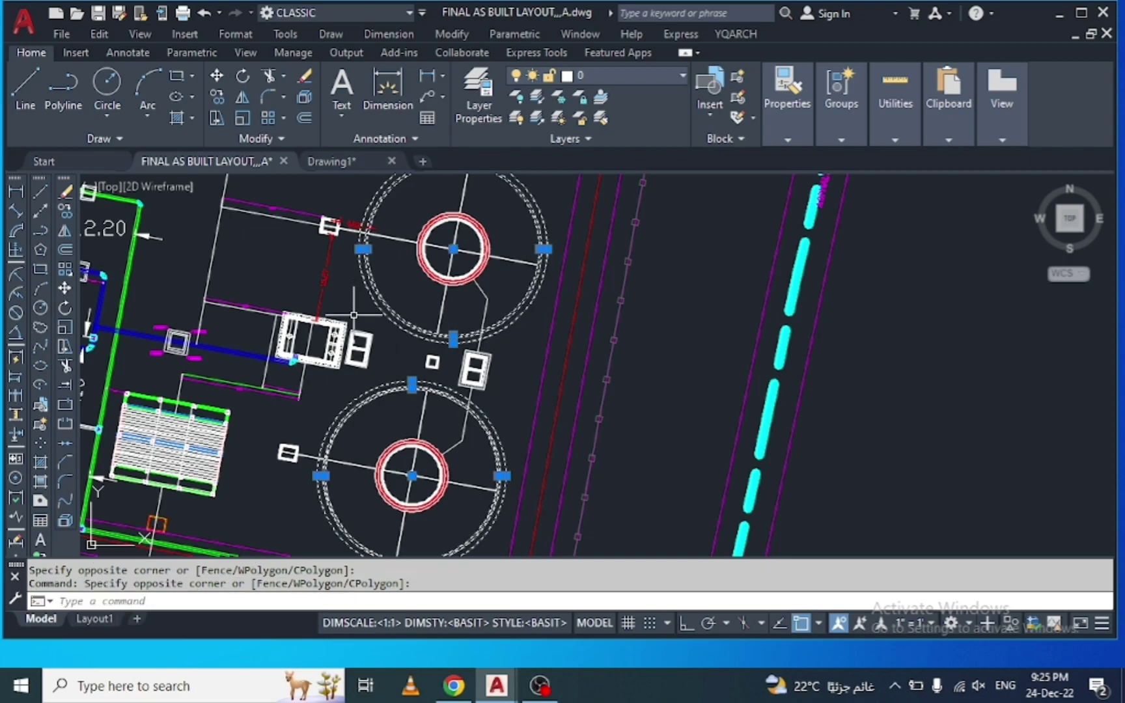
pyautogui.hotkey('ctrl', 'c')
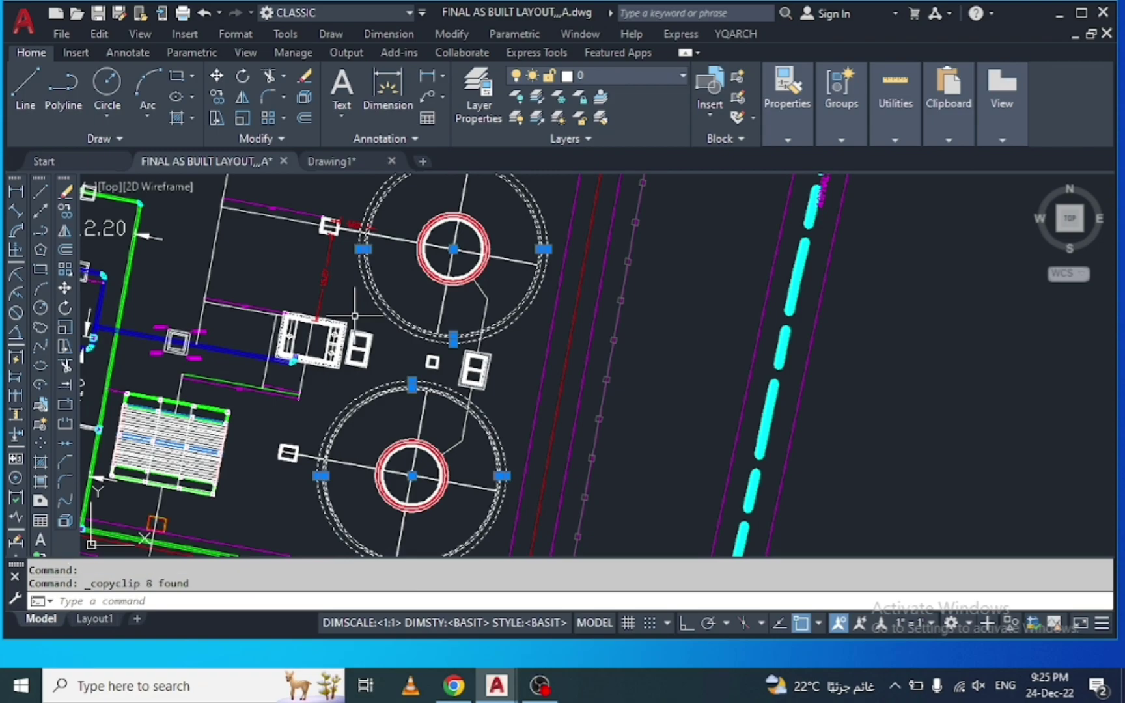
# Paste the circles into Drawing1 at original coordinates and select the lower outer circle
pyautogui.click(342, 160)
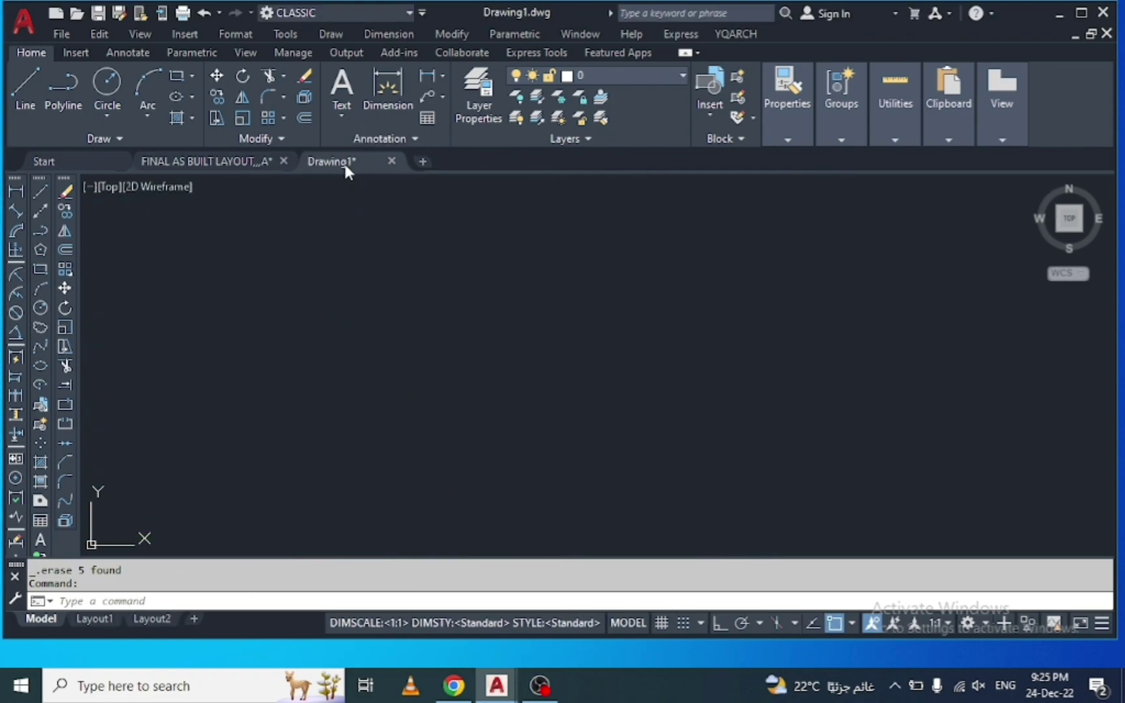
pyautogui.rightClick(419, 249)
pyautogui.moveTo(493, 307)
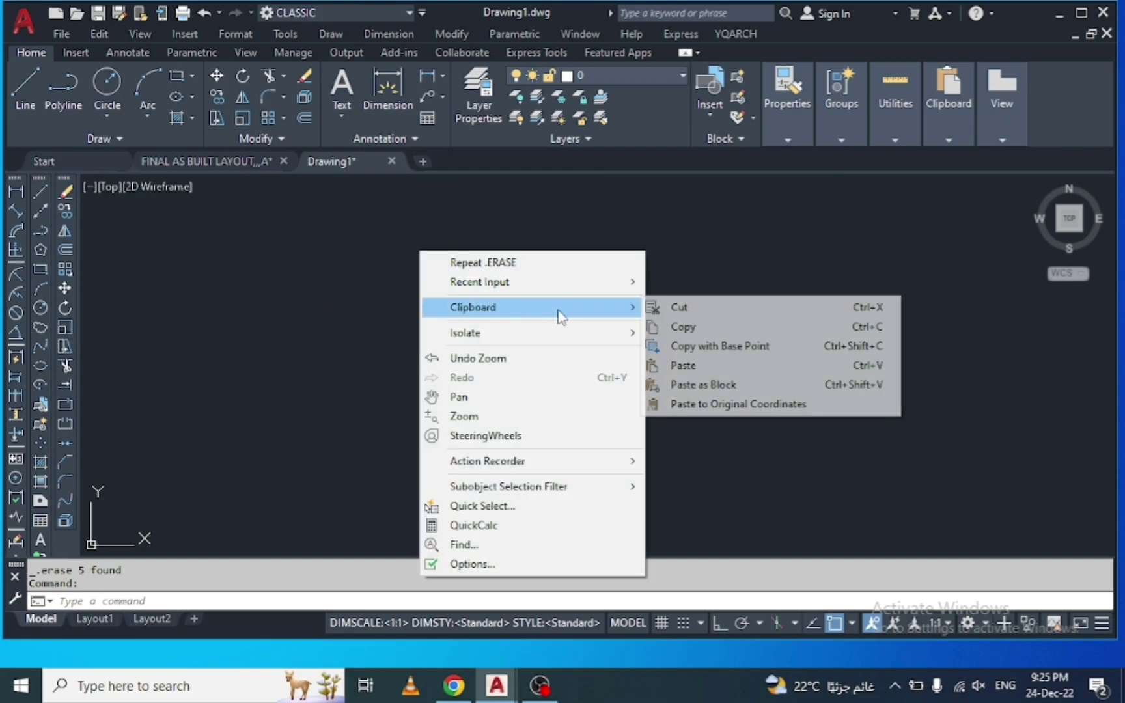
pyautogui.click(734, 410)
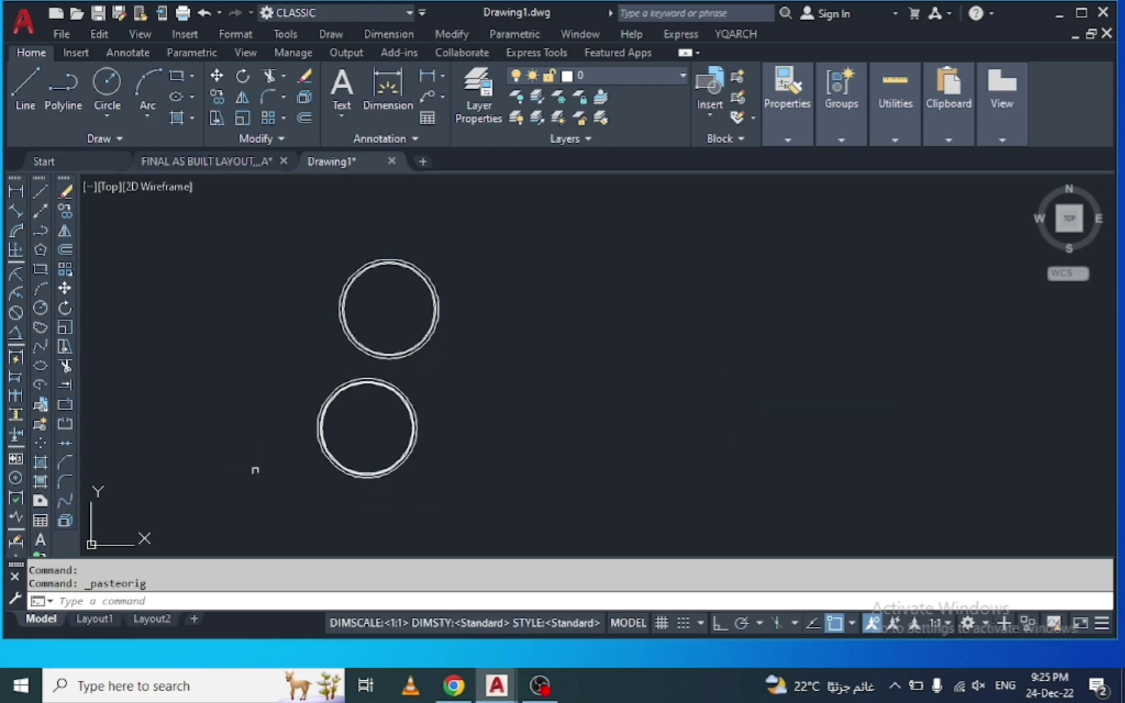
pyautogui.scroll(2, 253, 464)
pyautogui.scroll(-2, 372, 508)
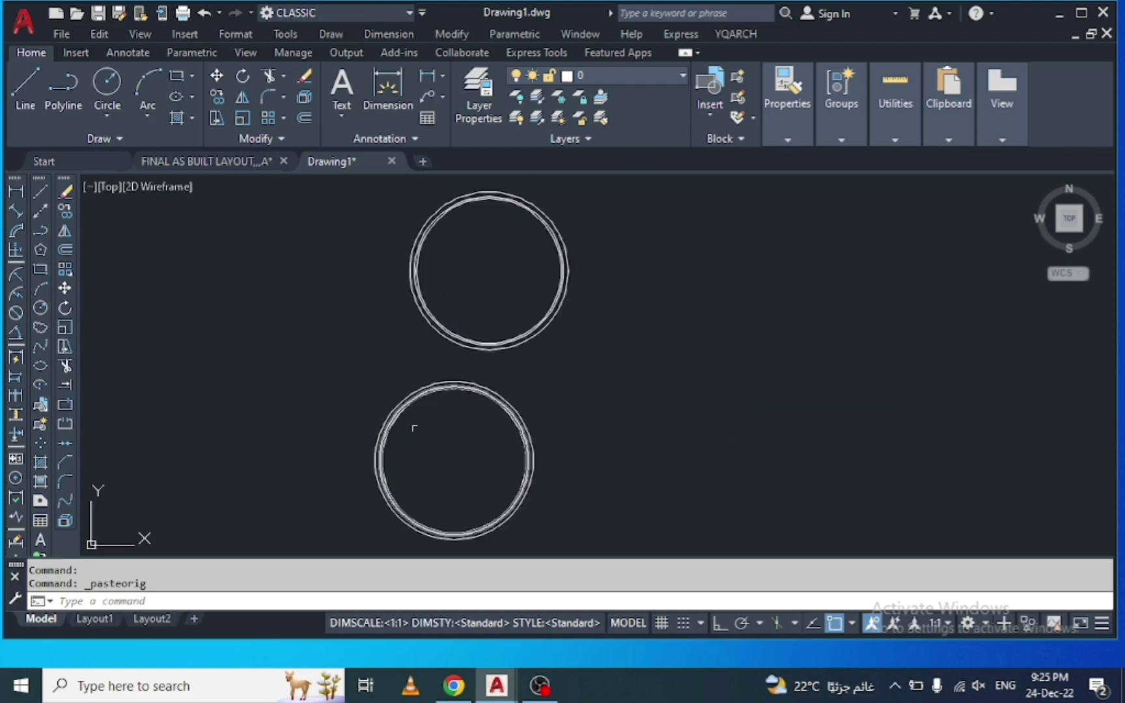
pyautogui.scroll(5, 415, 427)
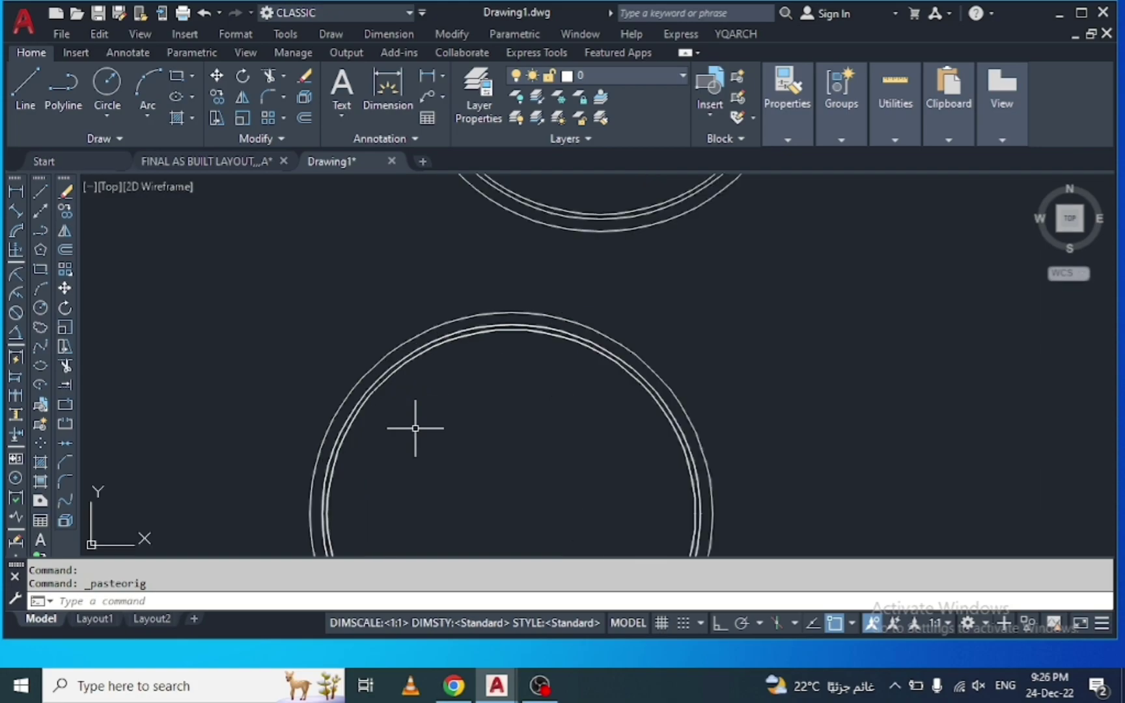
pyautogui.click(393, 352)
pyautogui.scroll(-2, 371, 321)
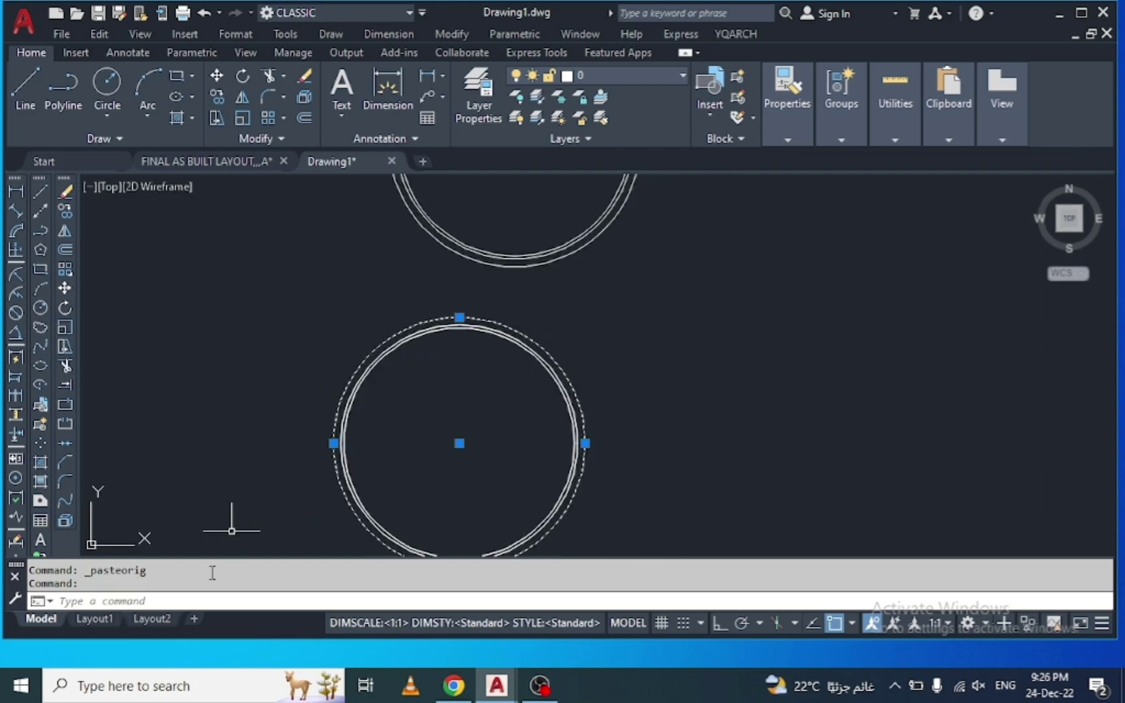
# Run DIVIDE on the lower tank's outer circle with 200 segments
pyautogui.click(197, 601)
pyautogui.write('ivi')
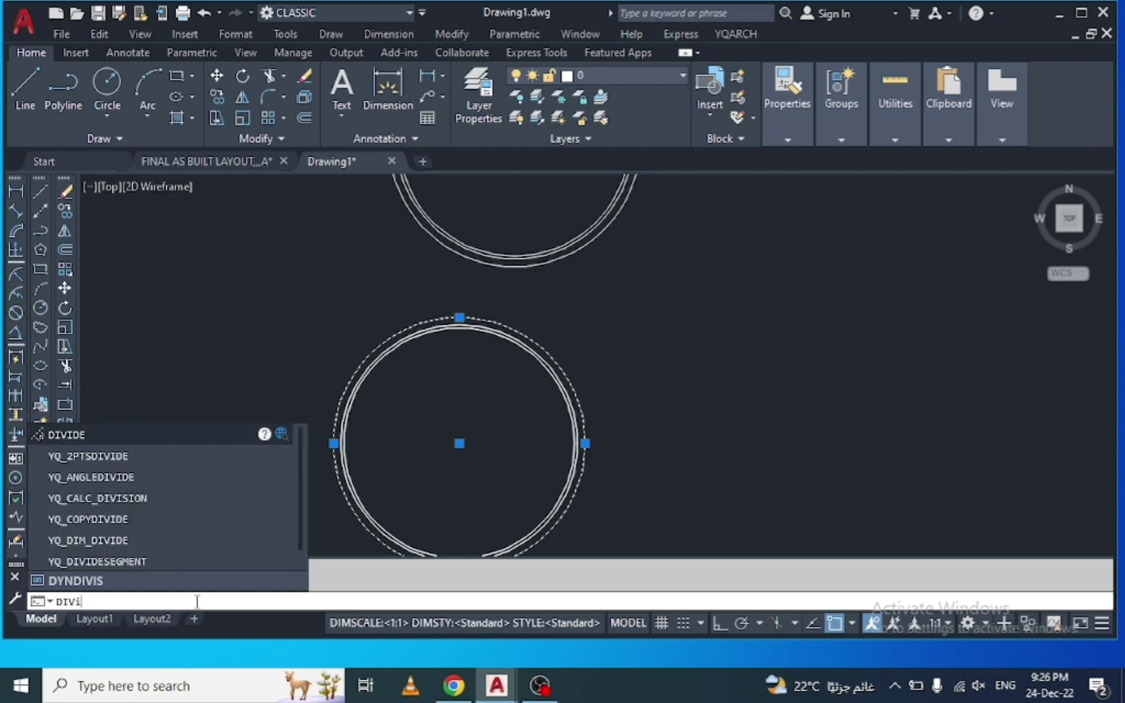
pyautogui.write('d')
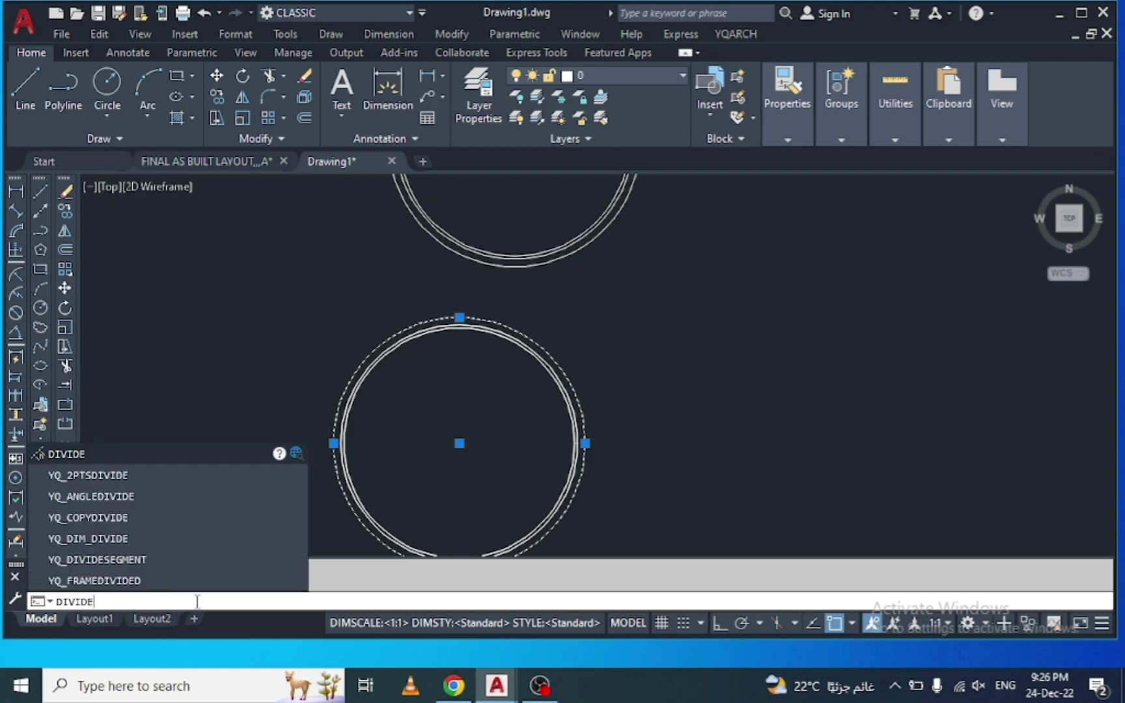
pyautogui.press('Return')
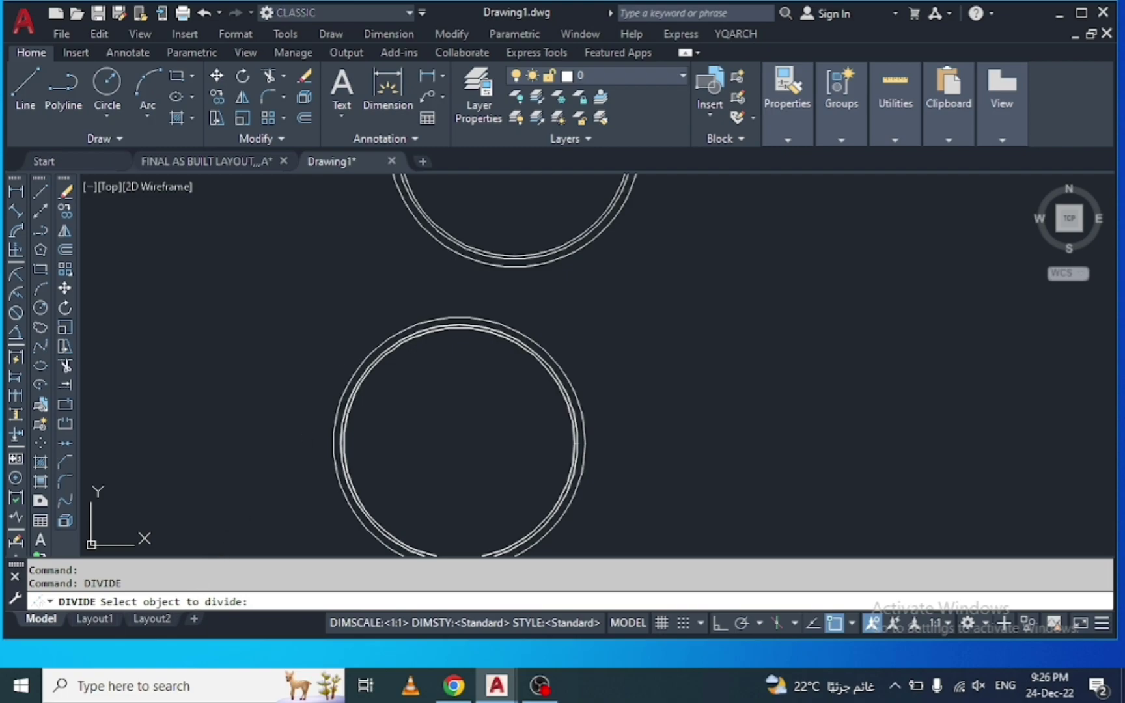
pyautogui.click(364, 356)
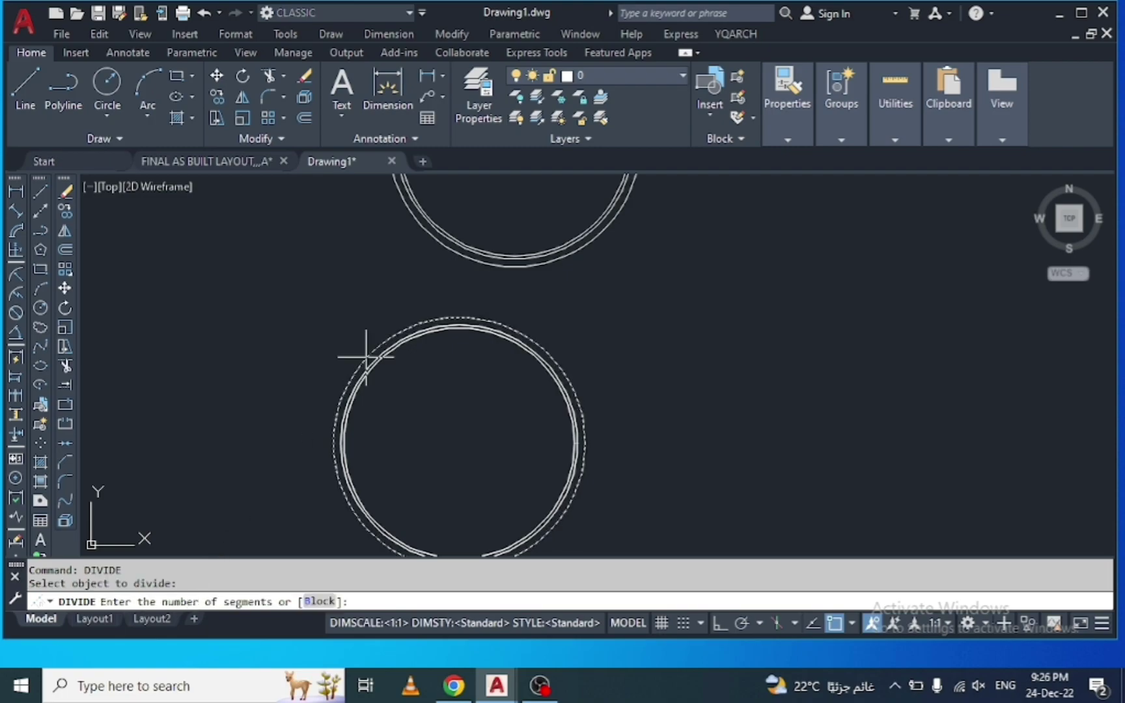
pyautogui.write('100')
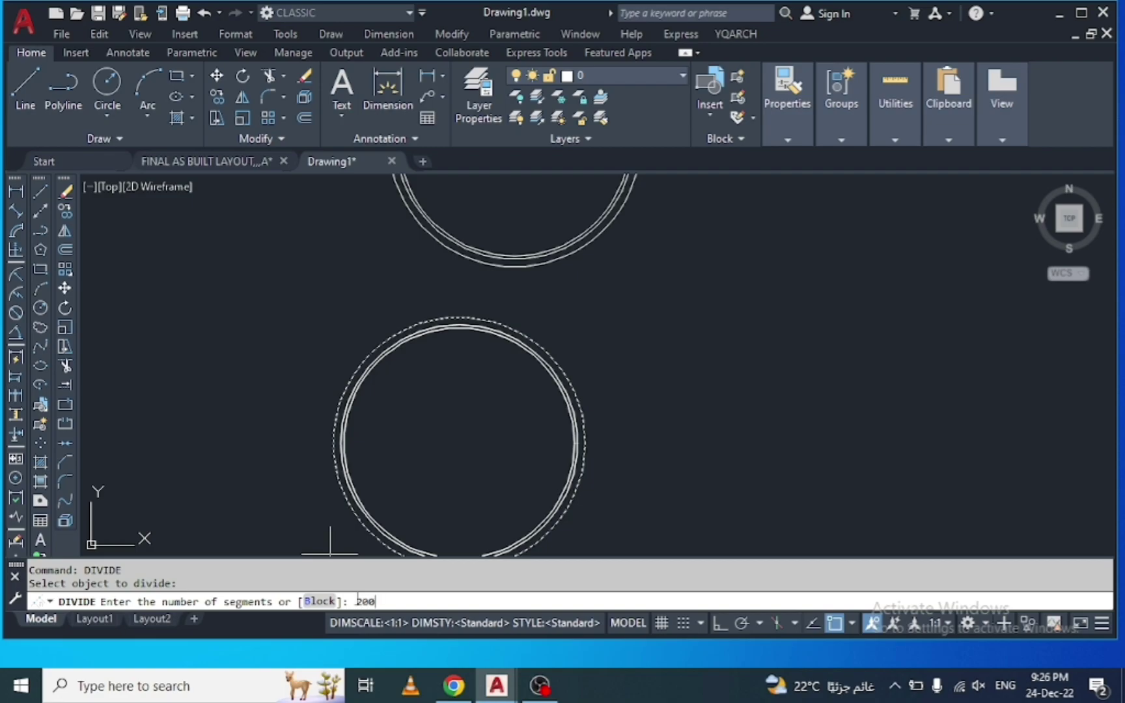
pyautogui.press('Return')
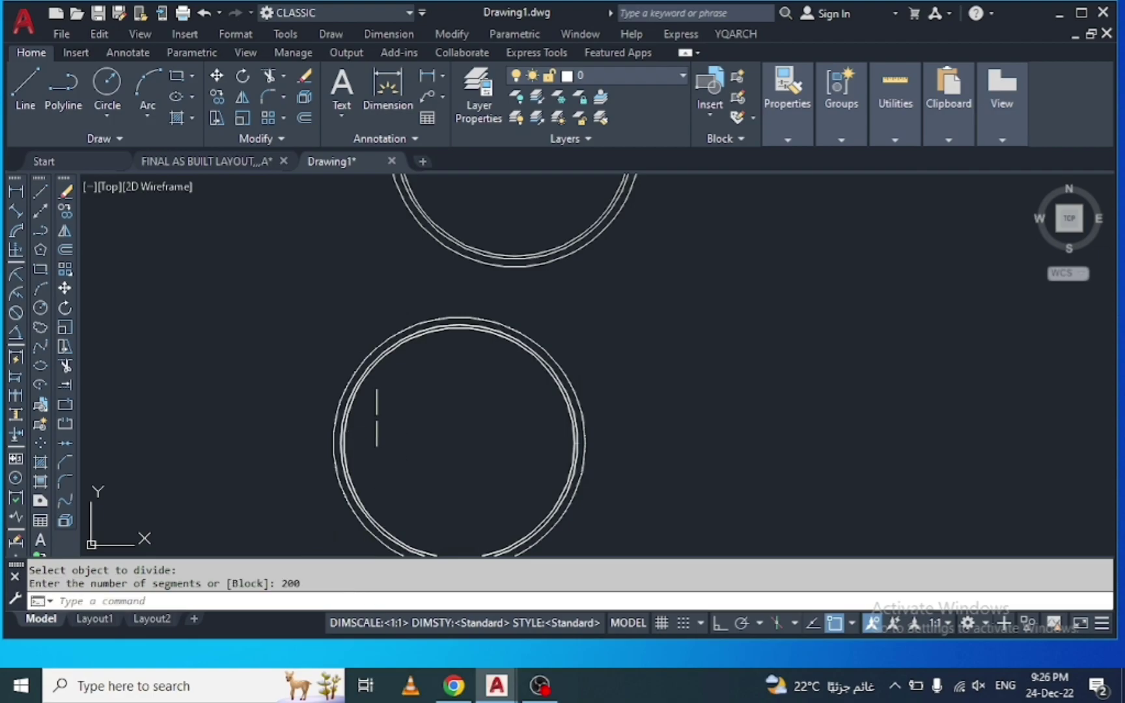
# Erase the divided outer circle, leaving its division points in place
pyautogui.scroll(5, 381, 344)
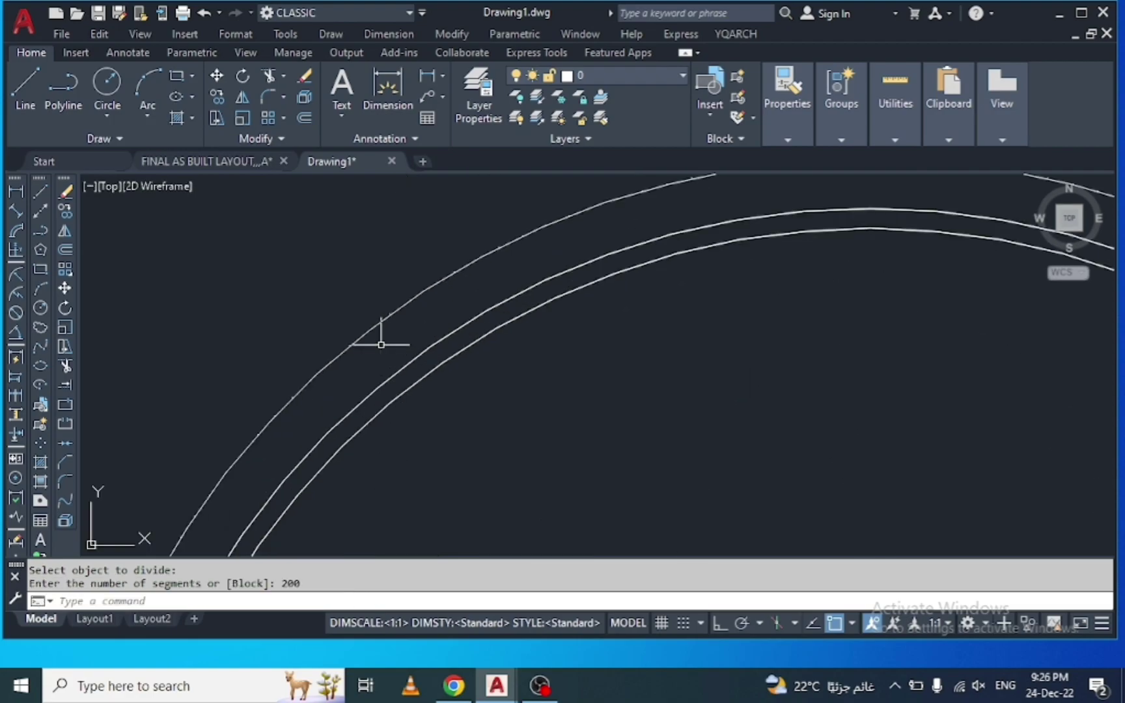
pyautogui.scroll(2, 417, 301)
pyautogui.click(427, 301)
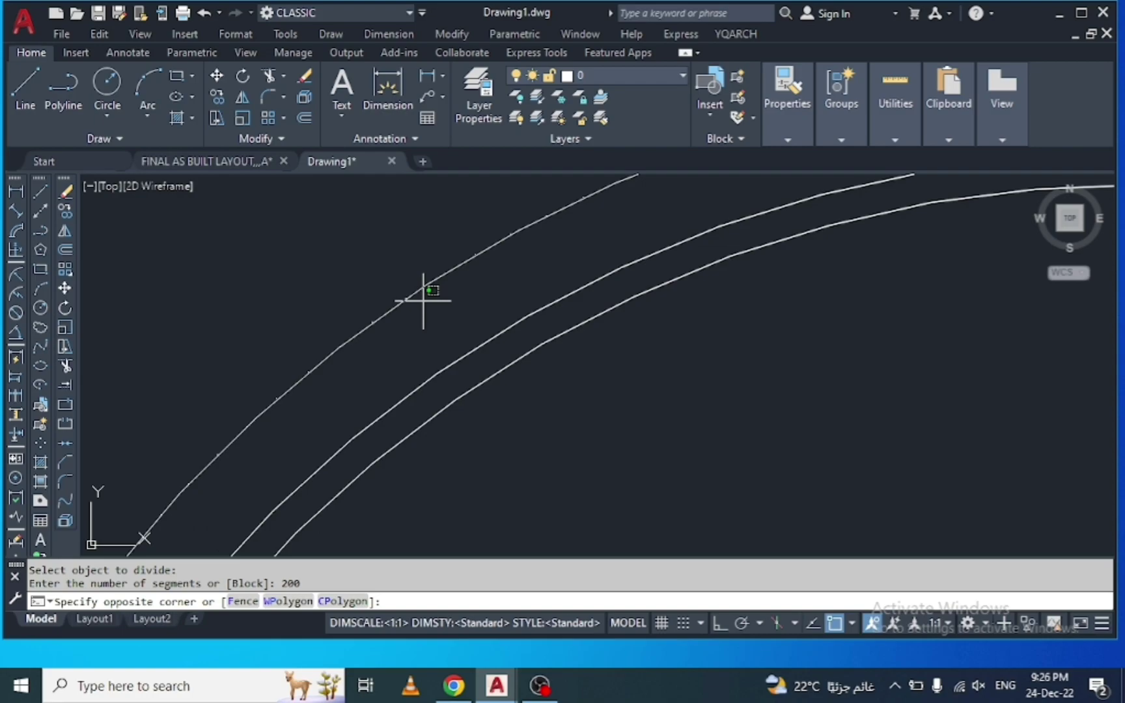
pyautogui.scroll(2, 423, 301)
pyautogui.click(382, 243)
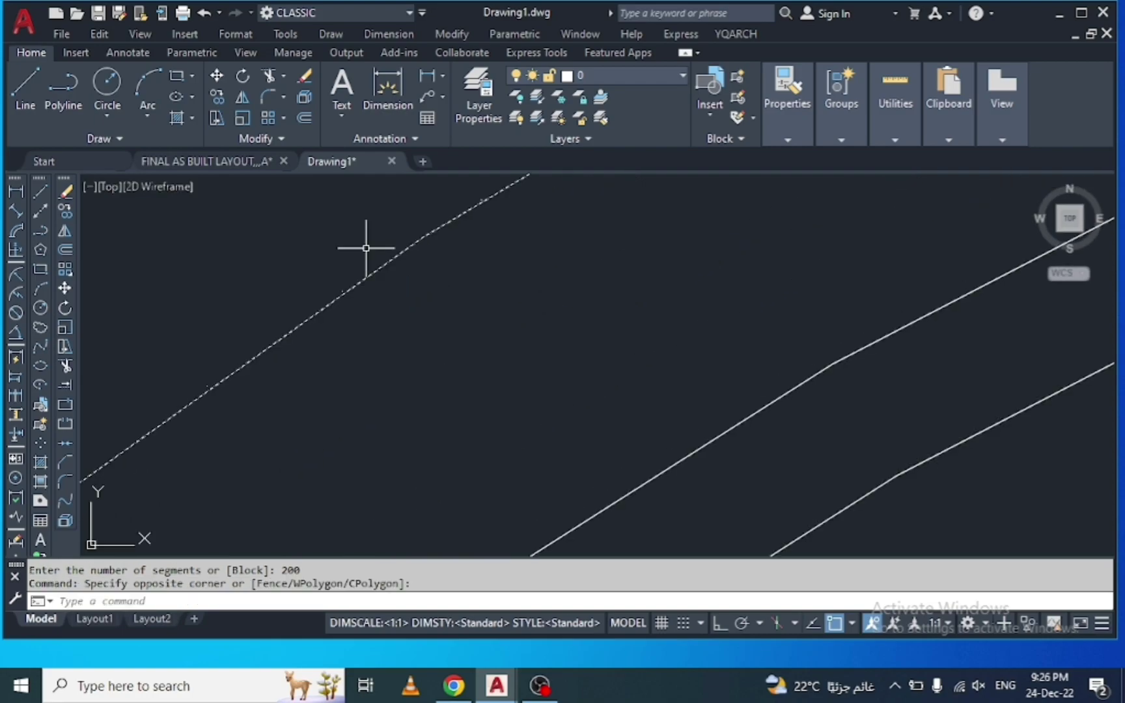
pyautogui.press('Delete')
# Window-select and erase the remaining circle outlines around the ring of points
pyautogui.scroll(-2, 311, 307)
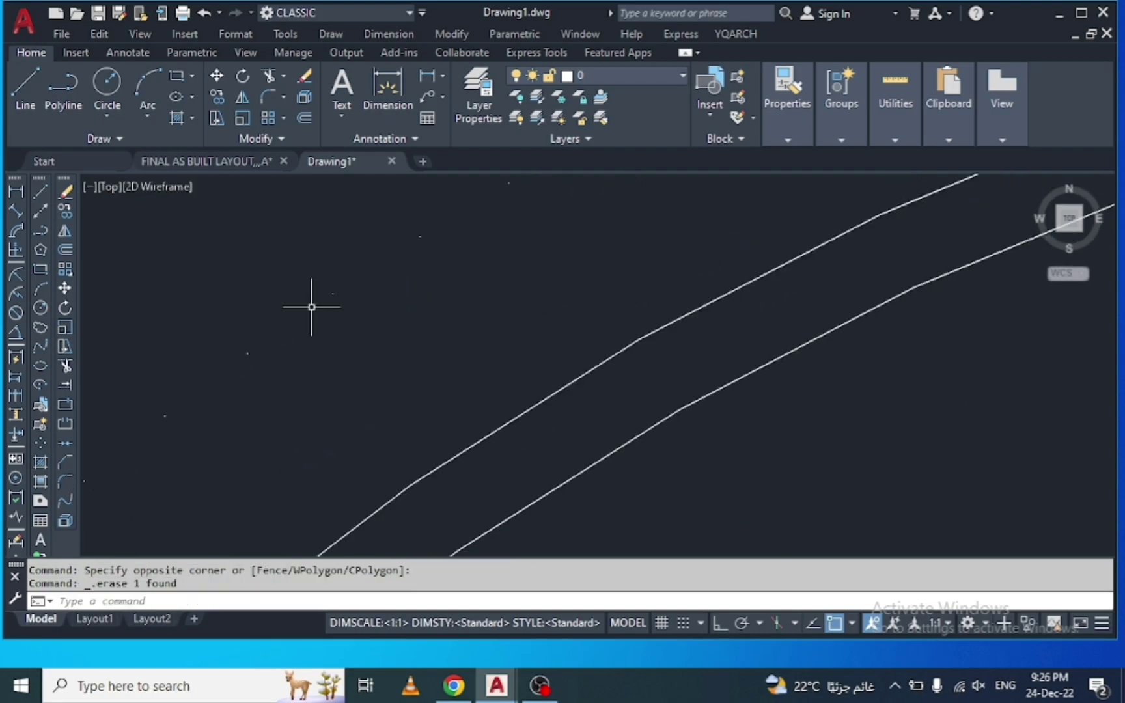
pyautogui.scroll(-1, 312, 307)
pyautogui.scroll(-1, 343, 324)
pyautogui.scroll(-1, 355, 258)
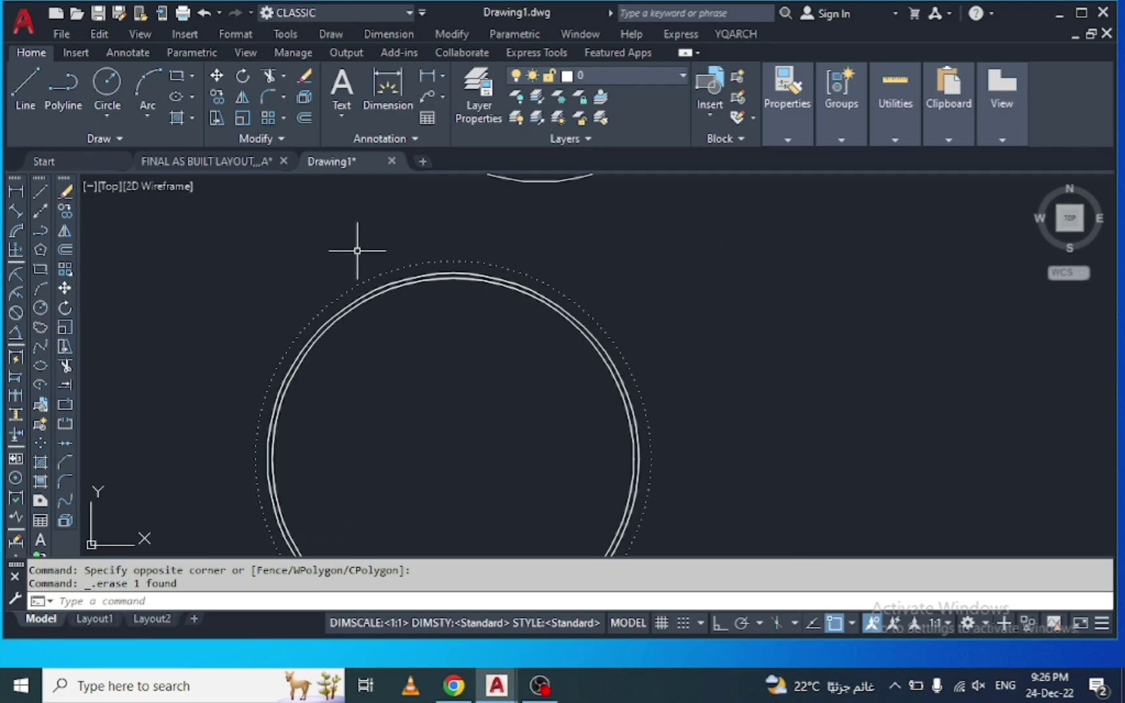
pyautogui.scroll(-1, 357, 250)
pyautogui.scroll(-1, 362, 259)
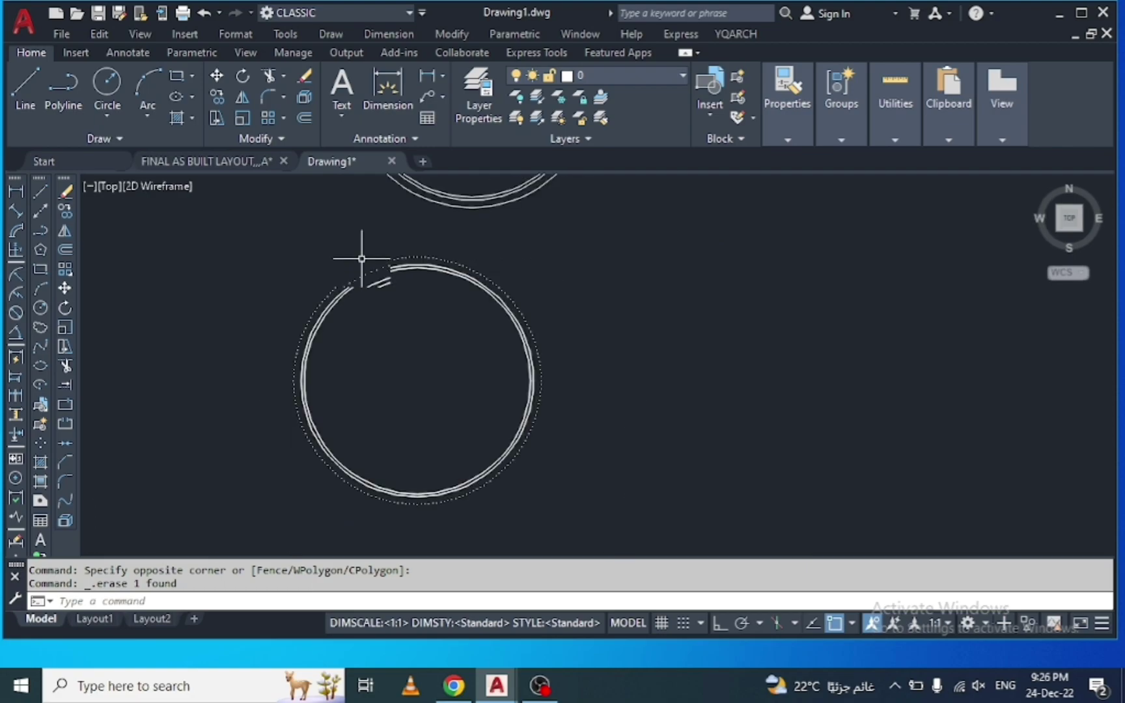
pyautogui.scroll(2, 361, 259)
pyautogui.click(381, 298)
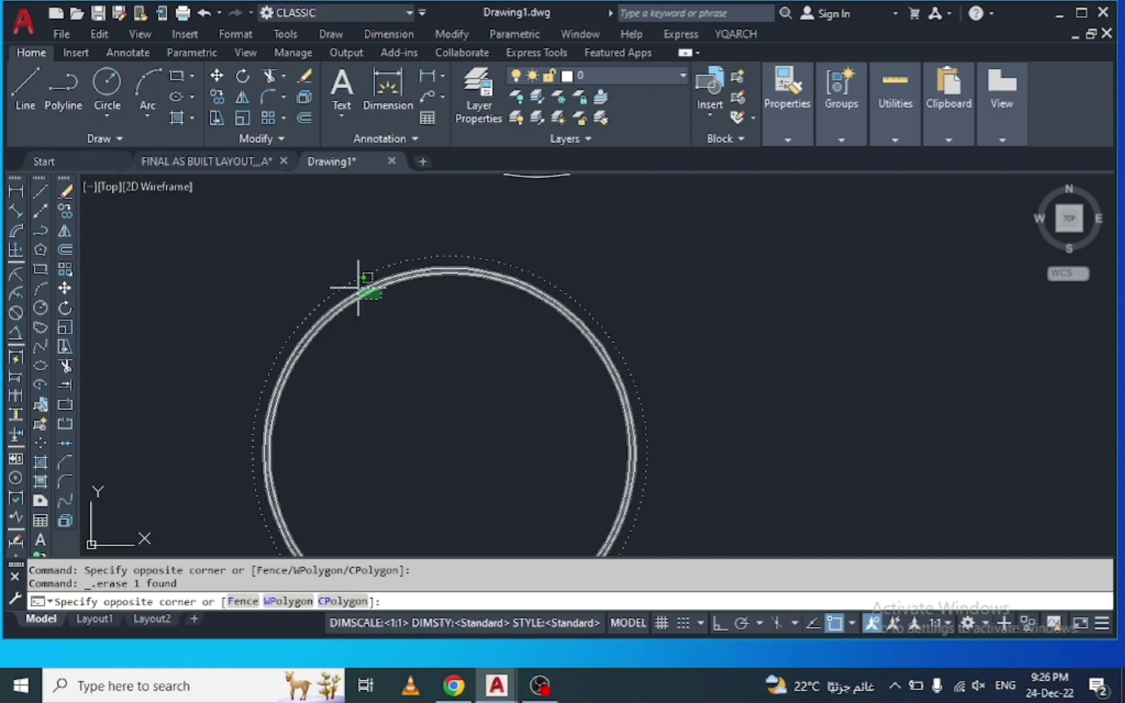
pyautogui.click(358, 287)
pyautogui.press('Delete')
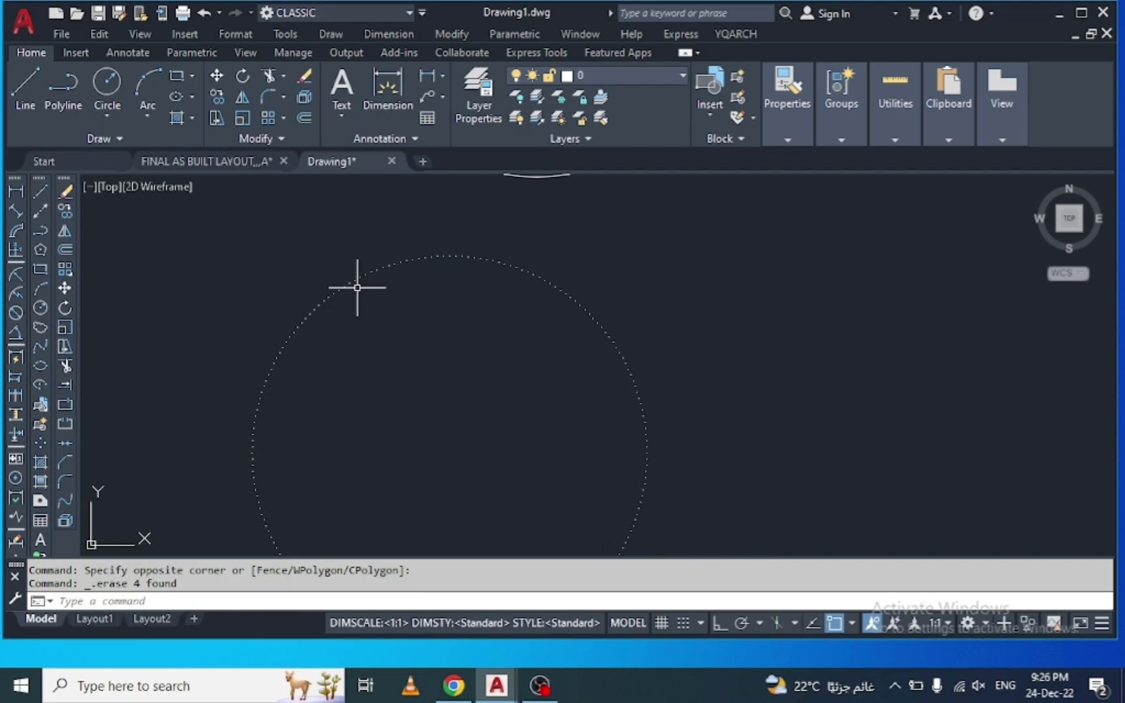
pyautogui.scroll(-2, 340, 257)
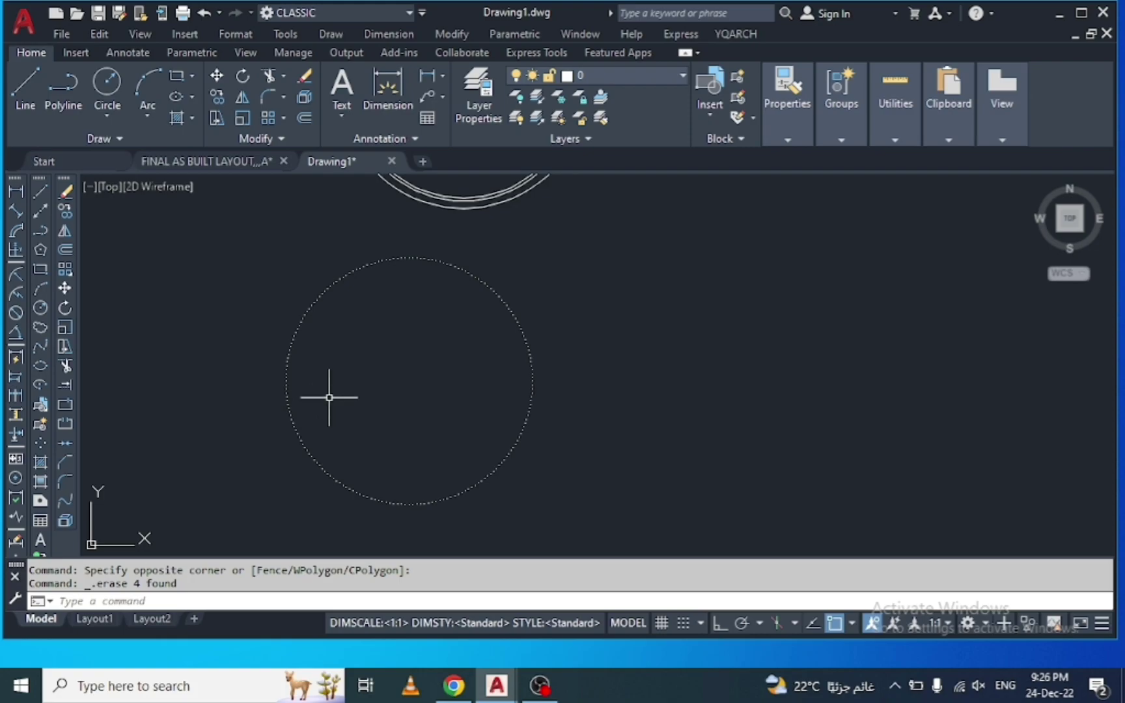
# Load Coorn.LSP through APPLOAD and close the Load/Unload Applications dialog
pyautogui.write('app')
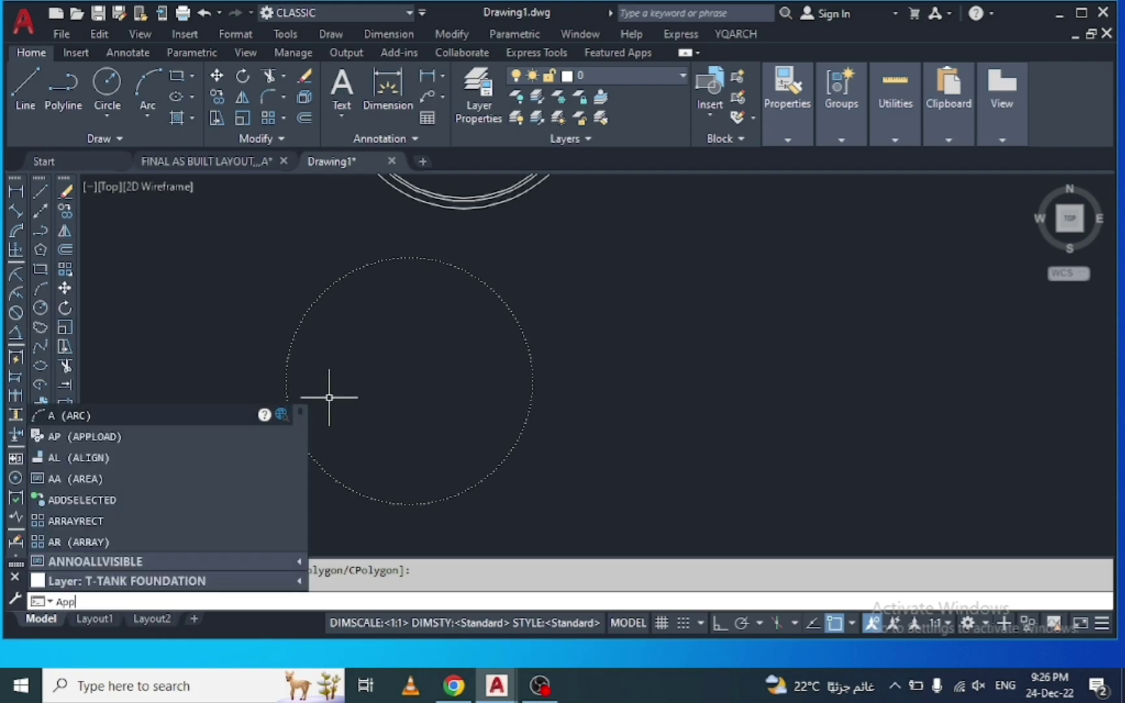
pyautogui.press('Return')
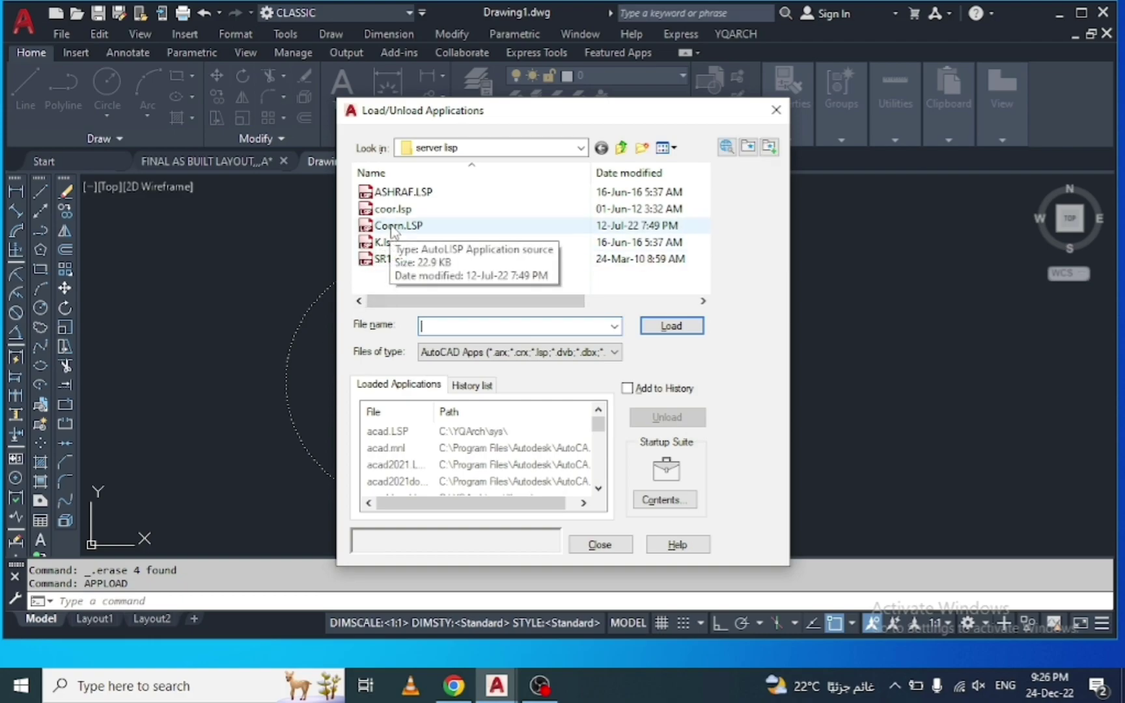
pyautogui.doubleClick(392, 226)
pyautogui.click(667, 326)
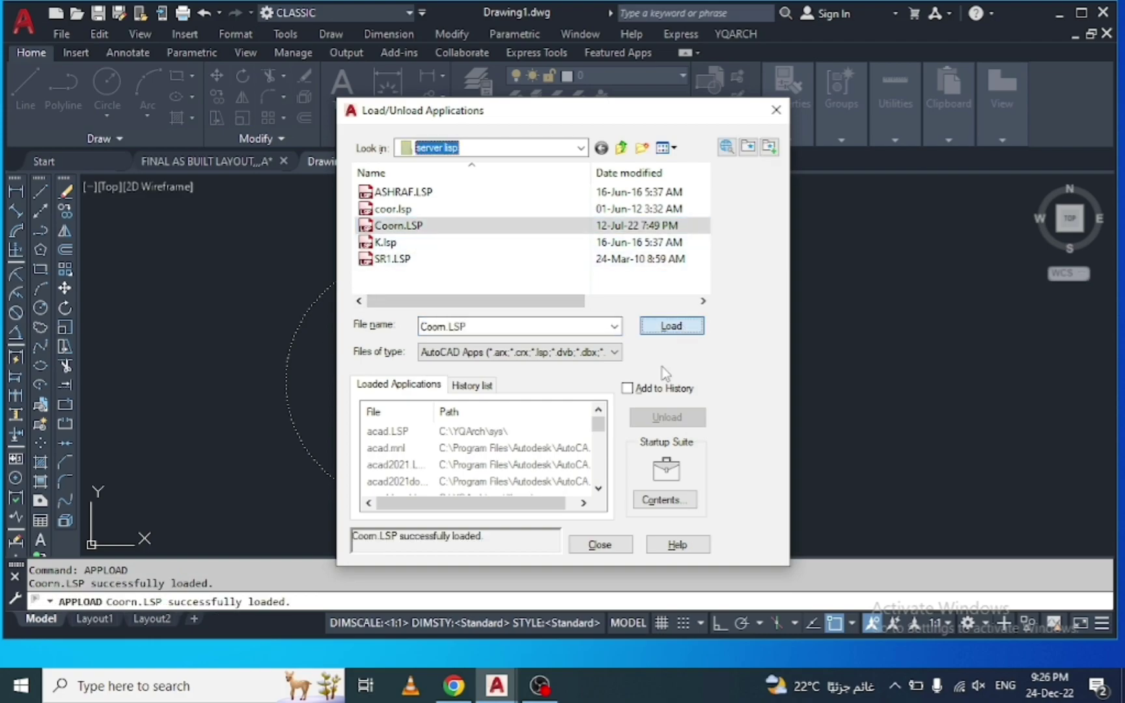
pyautogui.click(600, 545)
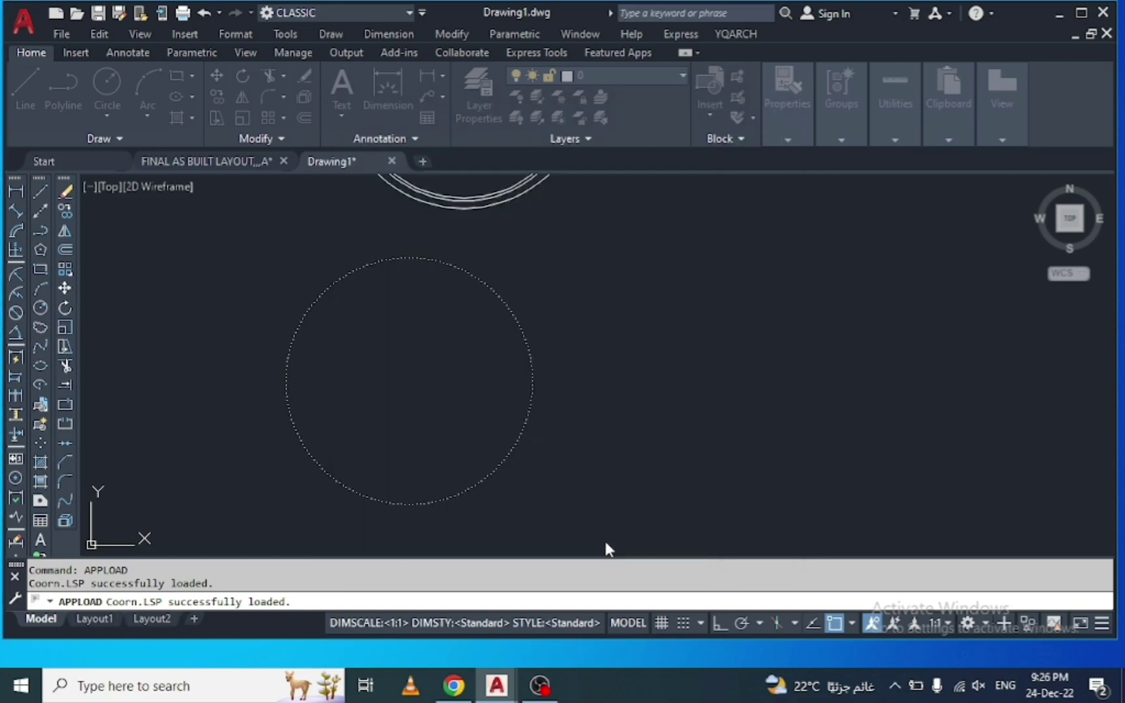
# Run COORN in pOints mode and crossing-select all 200 division points
pyautogui.click(239, 601)
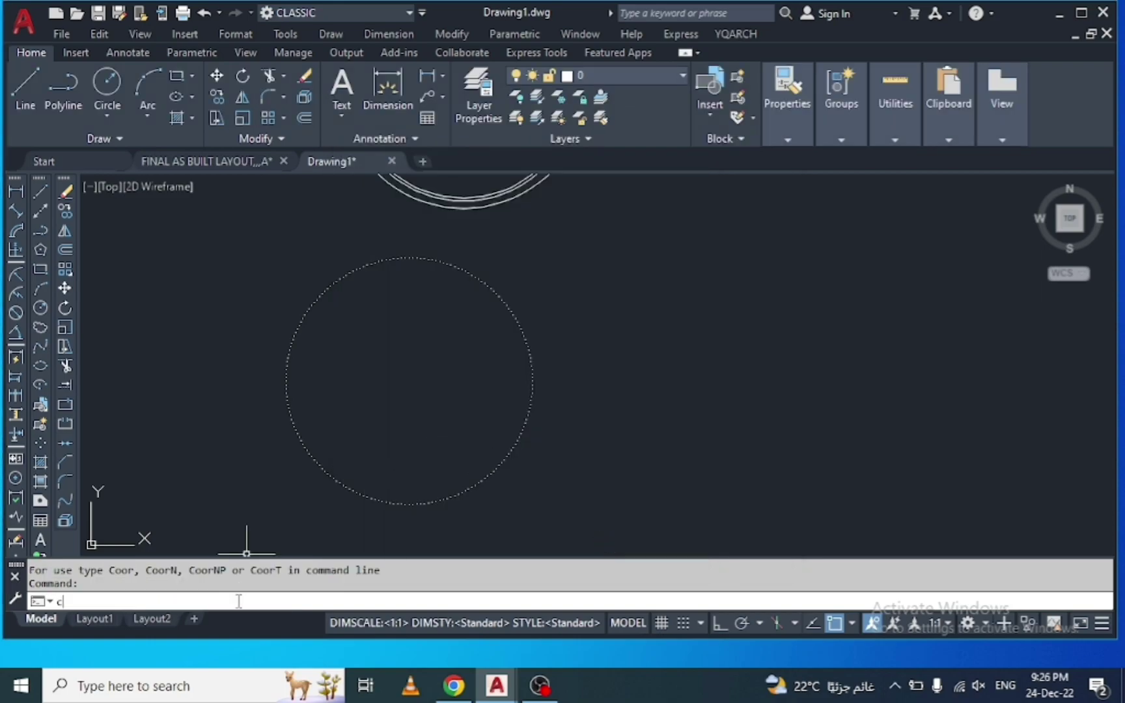
pyautogui.write('oor')
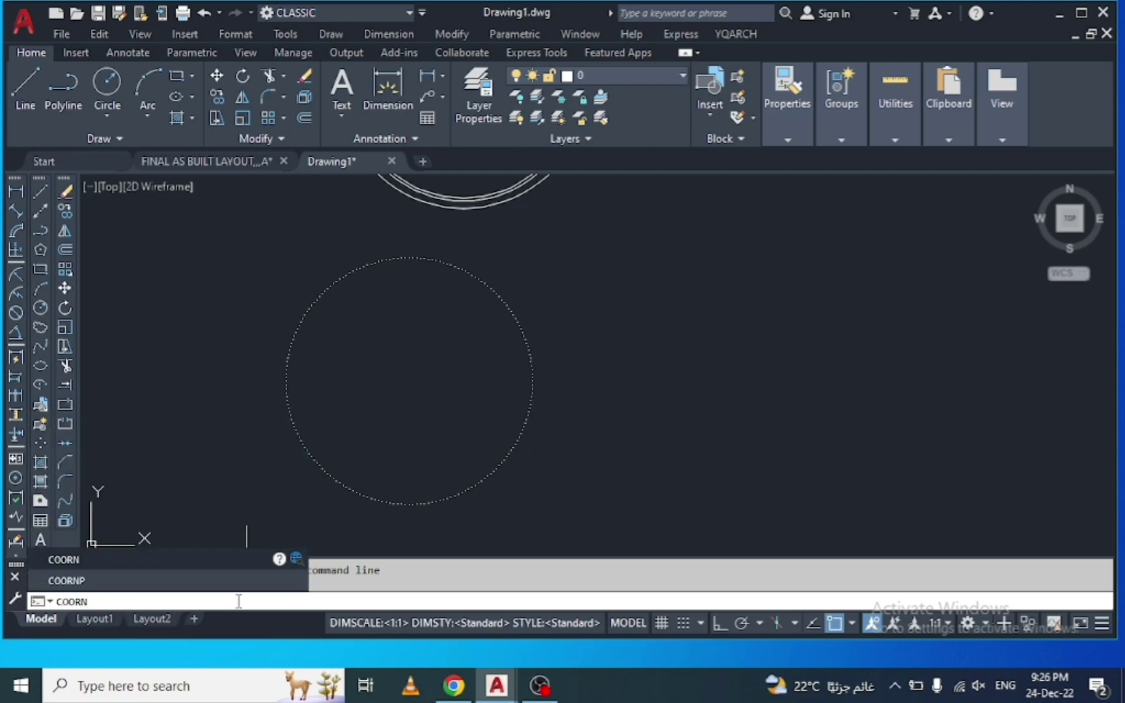
pyautogui.press('Return')
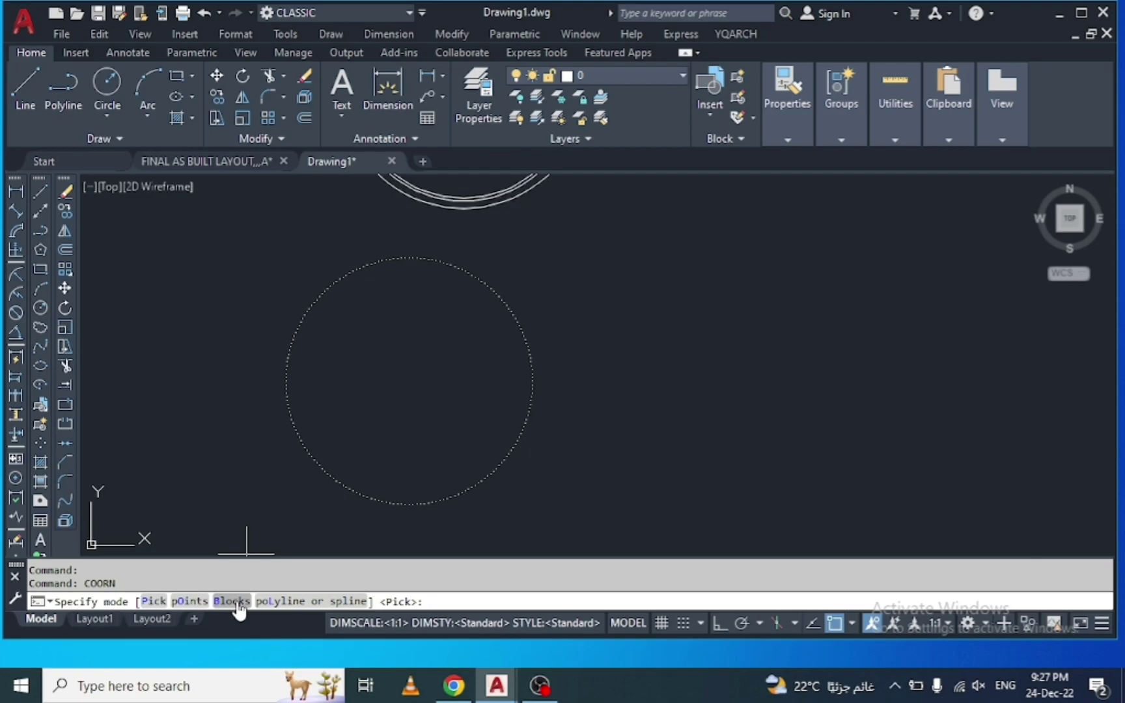
pyautogui.click(184, 602)
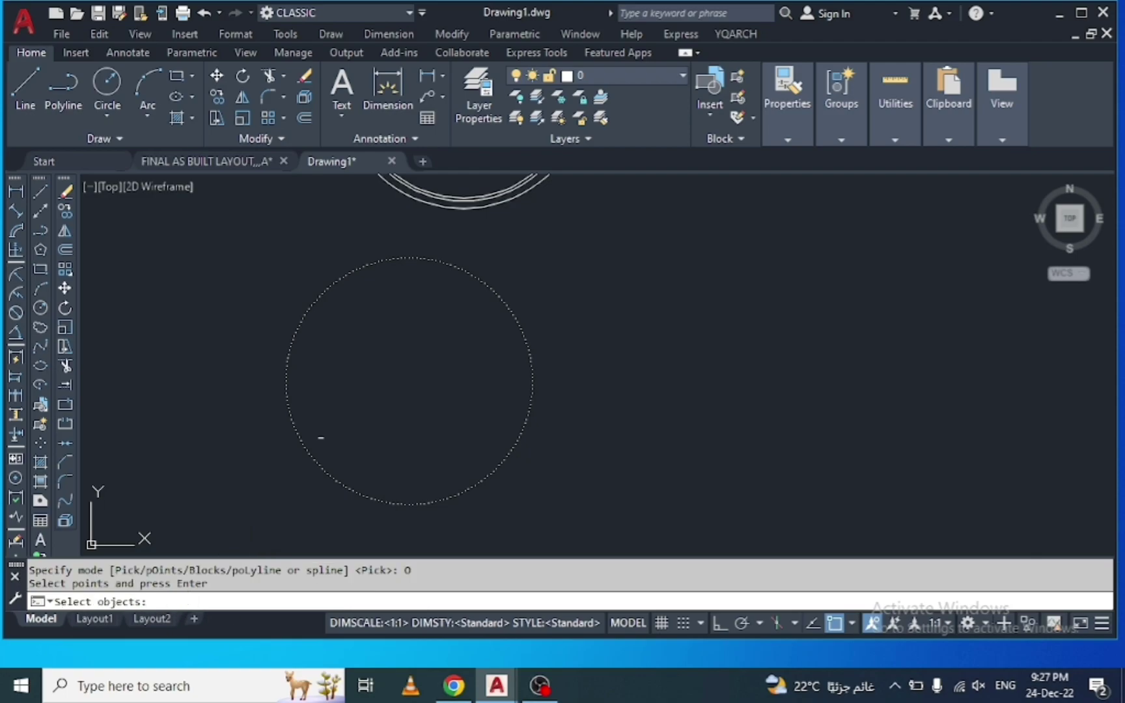
pyautogui.click(544, 248)
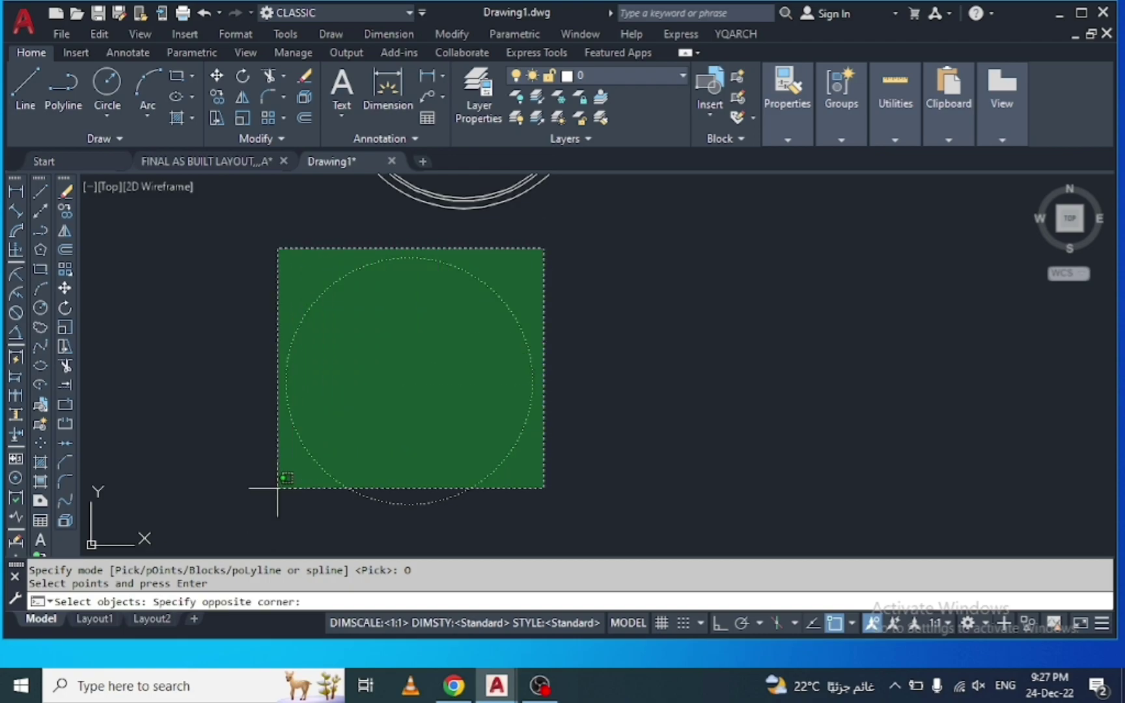
pyautogui.click(241, 518)
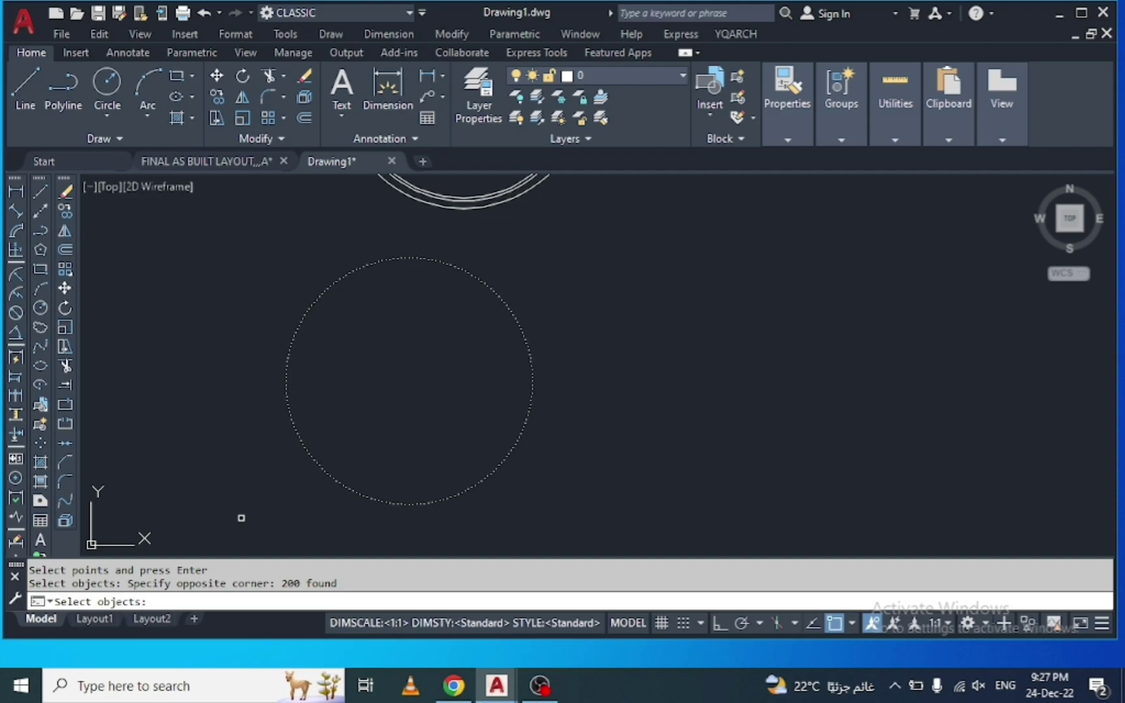
# Number the points from 1 in steps of 2 with Text output and default height and rotation
pyautogui.press('Return')
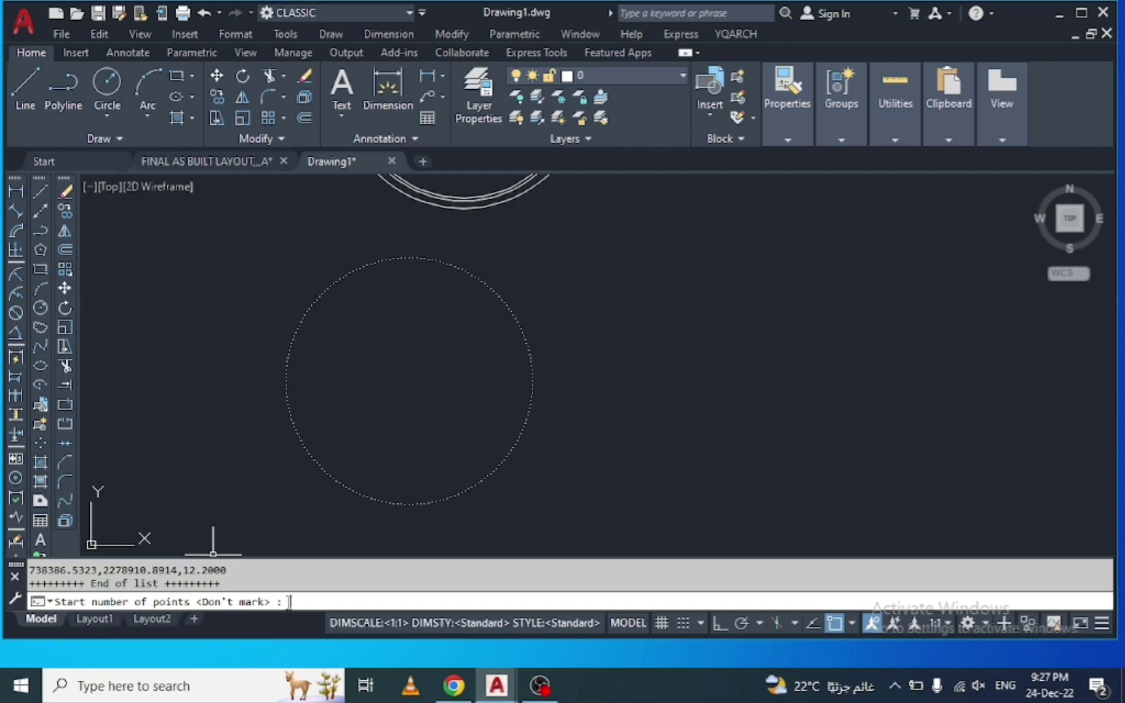
pyautogui.write('1')
pyautogui.press('Return')
pyautogui.write('2')
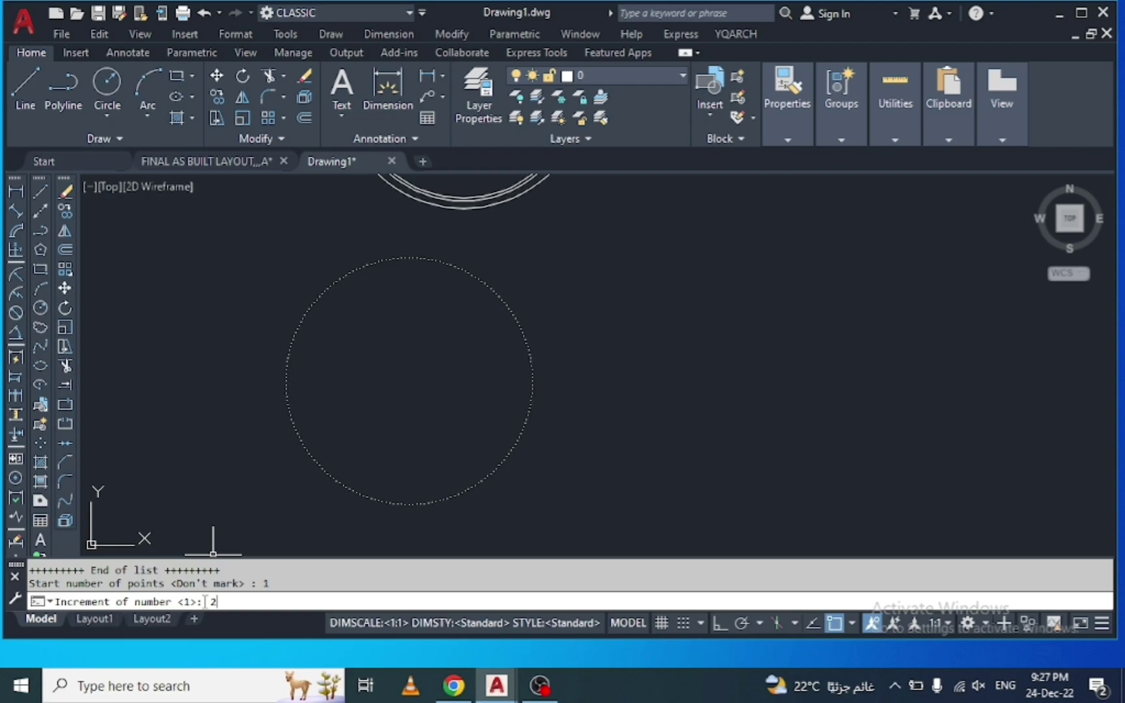
pyautogui.press('Return')
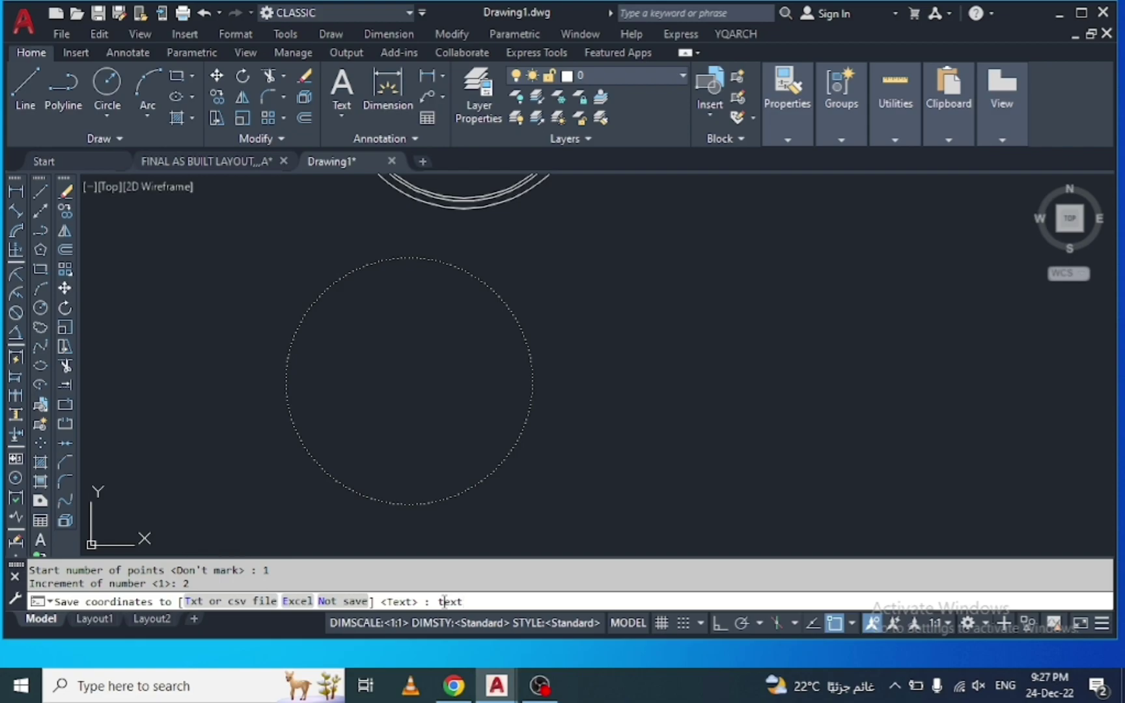
pyautogui.press('Return')
pyautogui.press('Return')
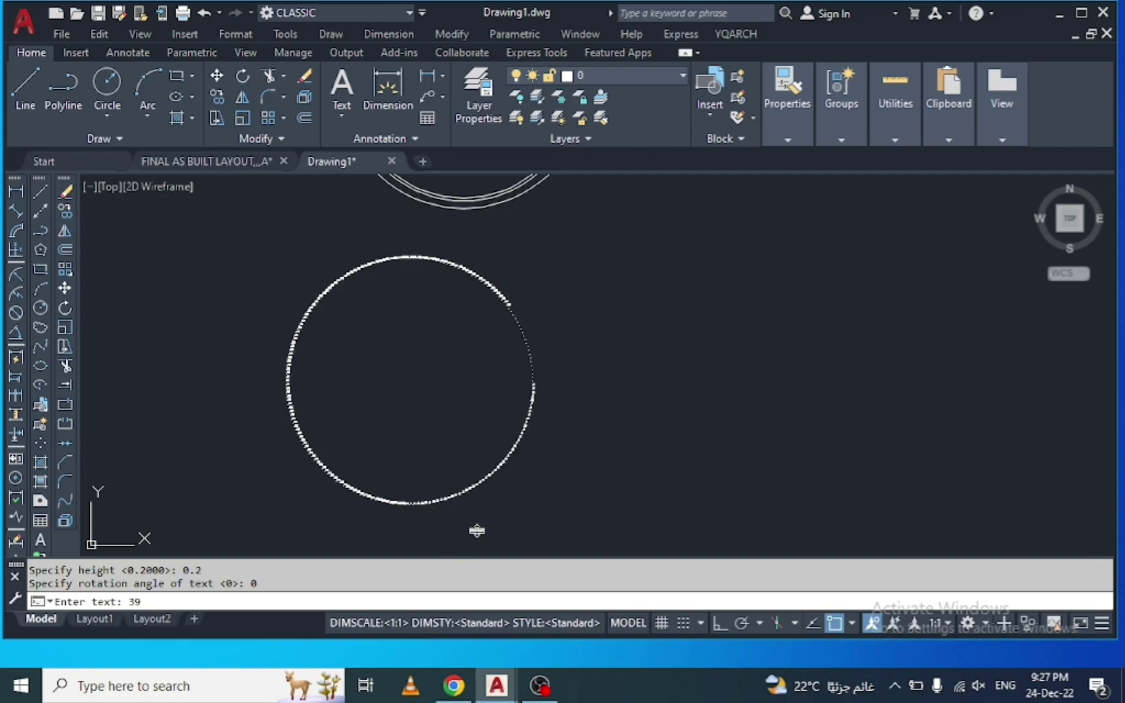
pyautogui.write('9')
pyautogui.press('Return')
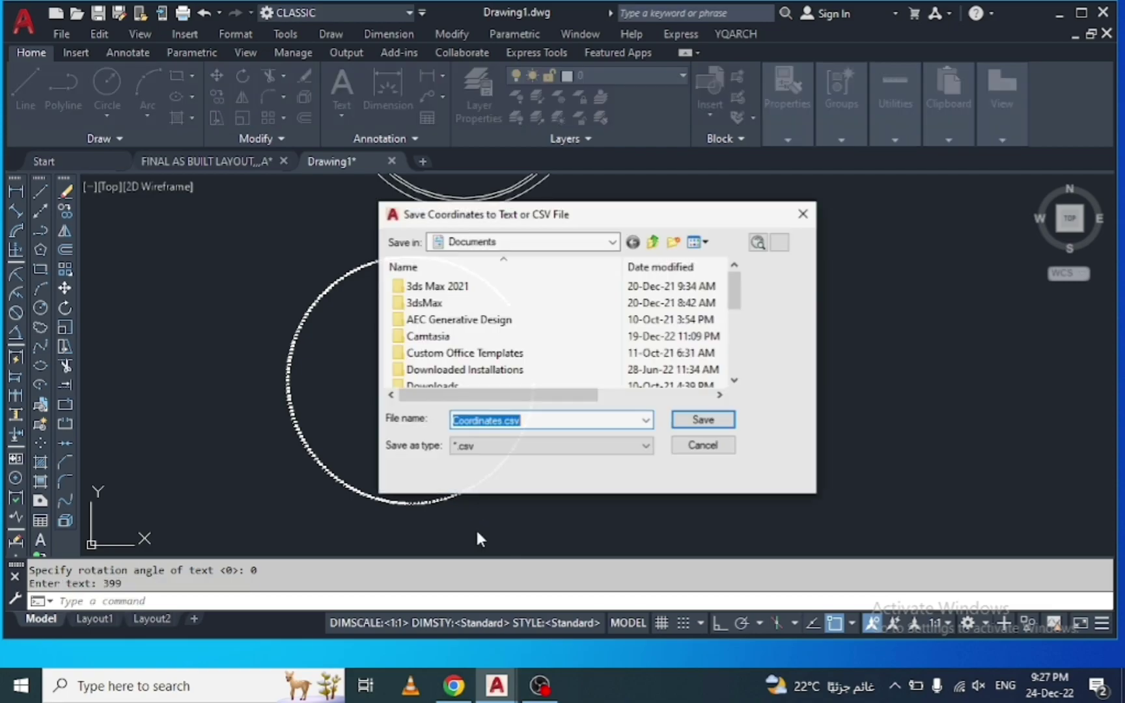
# Save the coordinates as Coordinates.txt on the Desktop with .txt file type
pyautogui.click(612, 242)
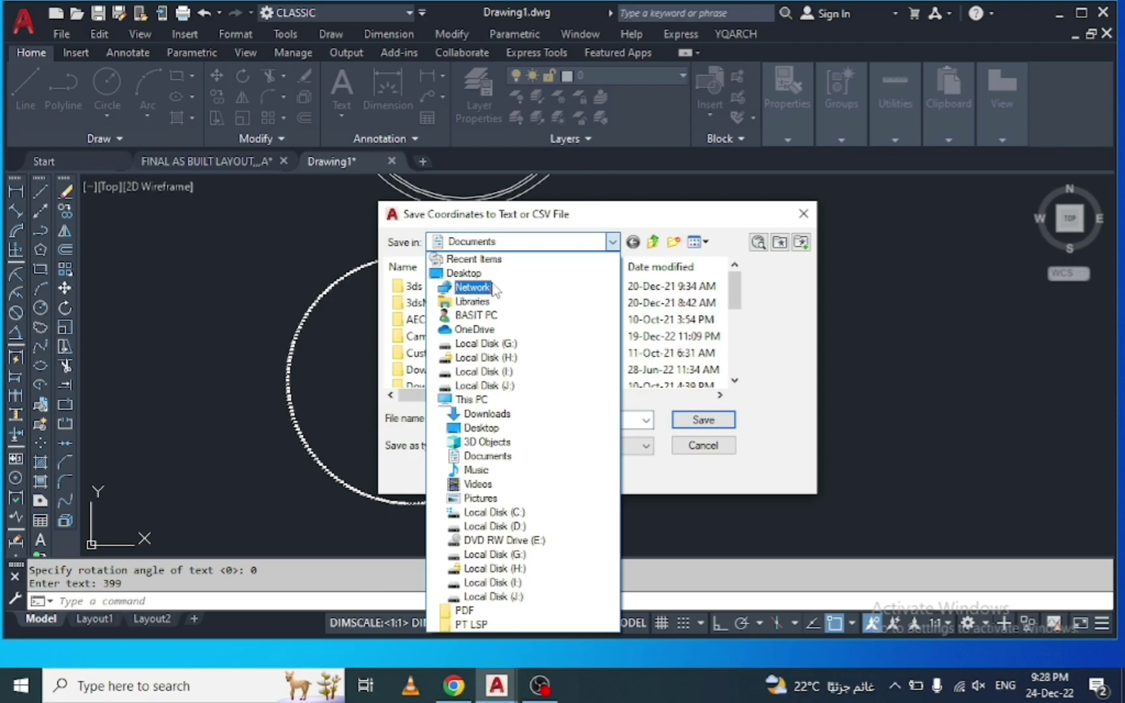
pyautogui.click(464, 273)
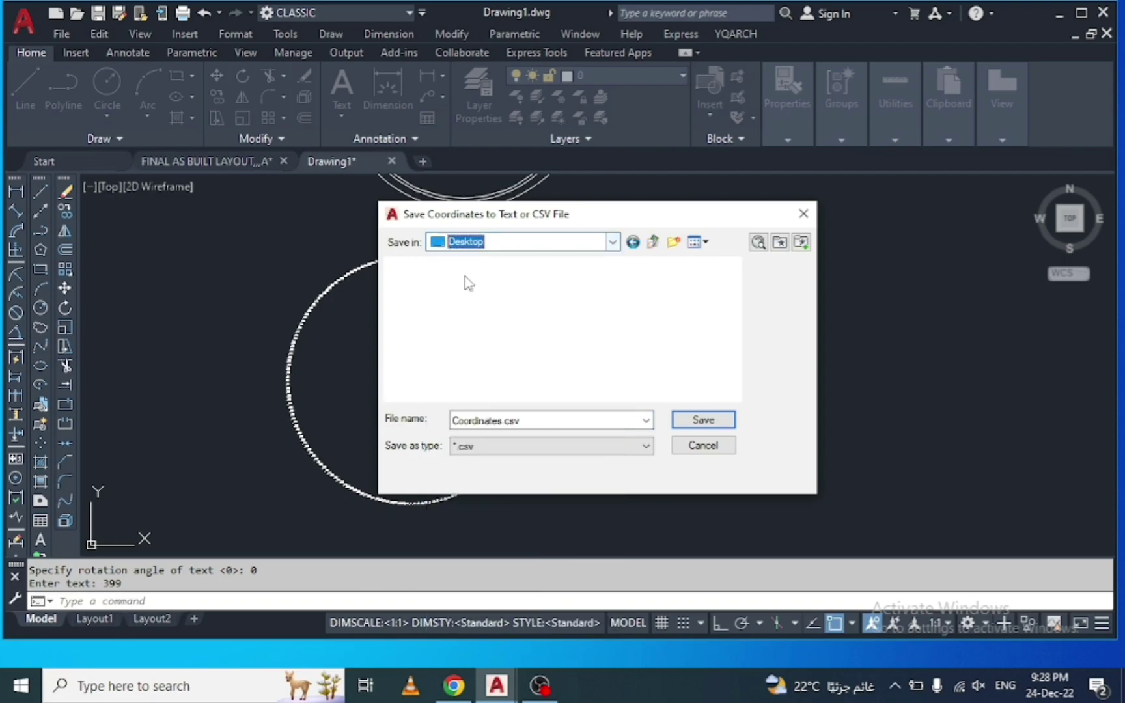
pyautogui.click(491, 421)
pyautogui.click(515, 448)
pyautogui.click(522, 470)
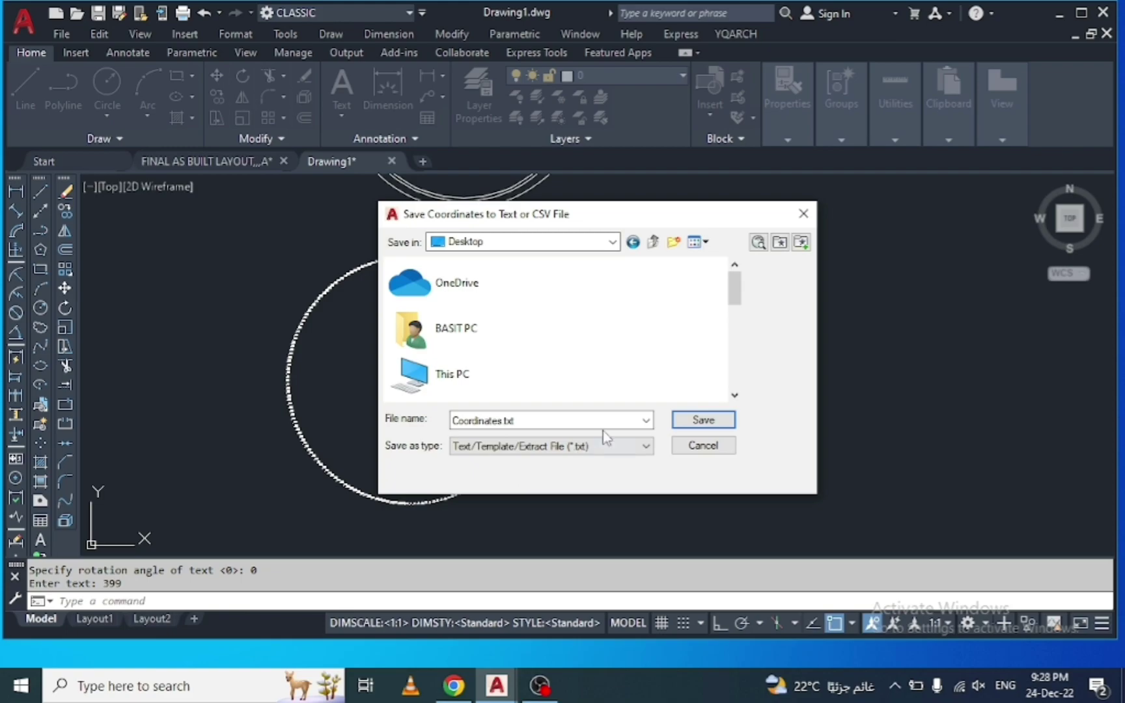
pyautogui.click(701, 424)
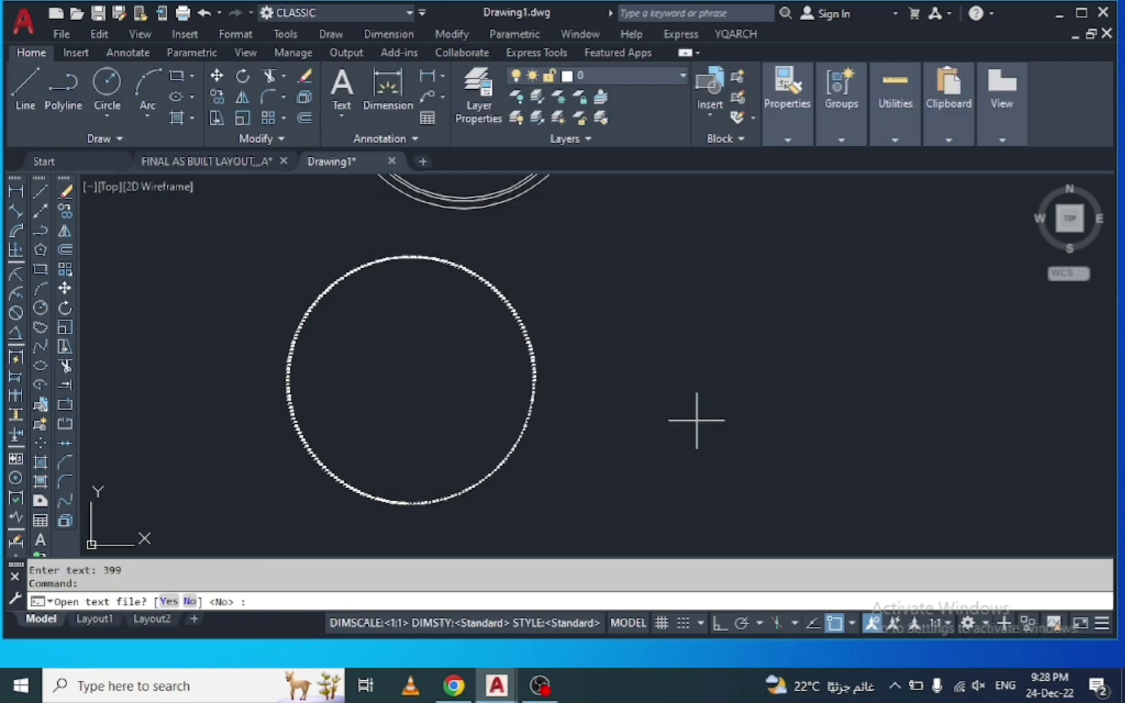
# Inspect the numbered points, answer No to opening the text file, and minimize AutoCAD
pyautogui.scroll(3, 515, 376)
pyautogui.scroll(5, 560, 397)
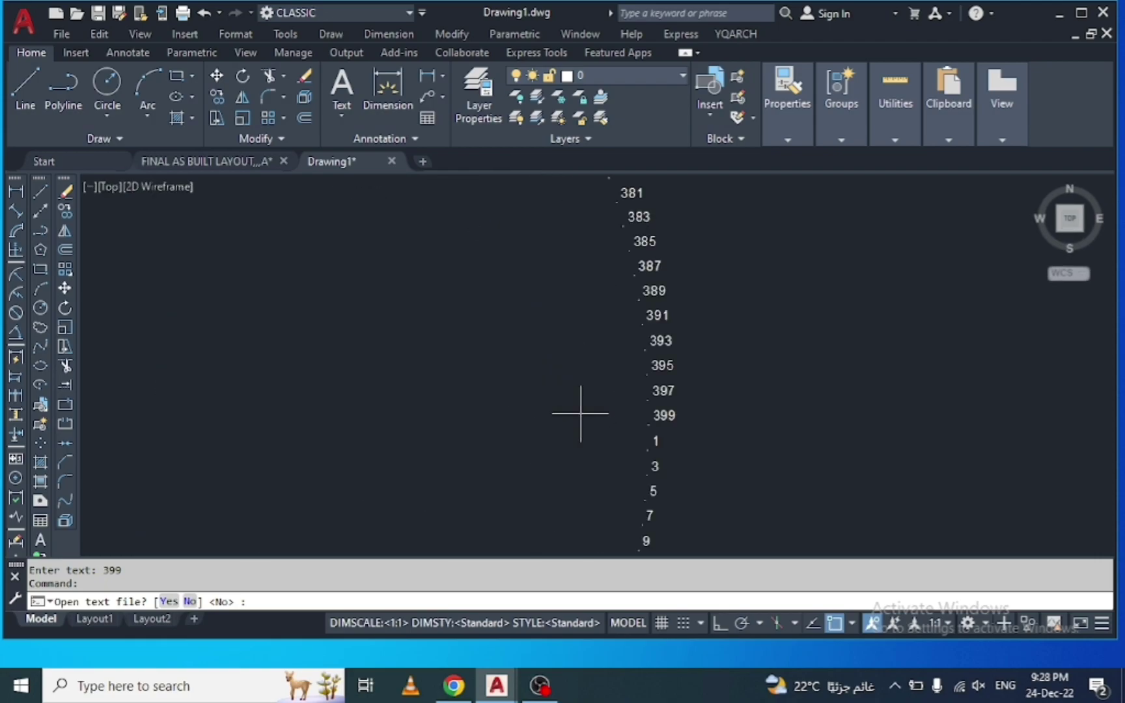
pyautogui.scroll(2, 684, 391)
pyautogui.scroll(-2, 683, 389)
pyautogui.scroll(-2, 682, 390)
pyautogui.scroll(-2, 681, 383)
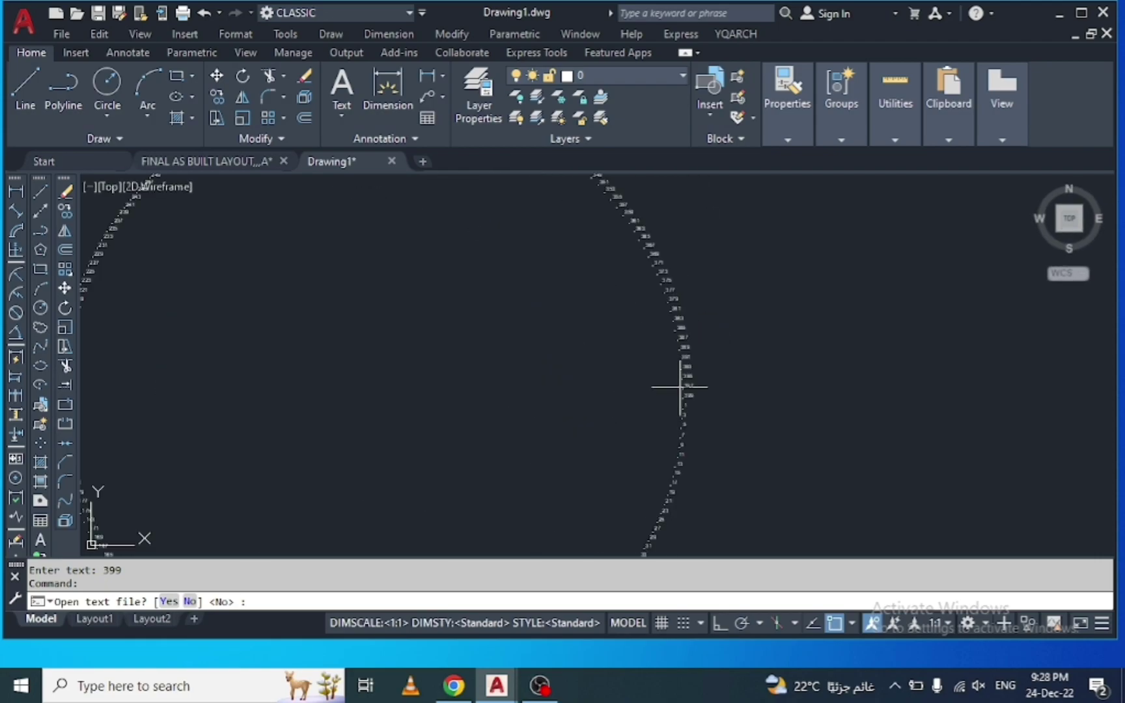
pyautogui.scroll(-3, 692, 316)
pyautogui.scroll(3, 622, 447)
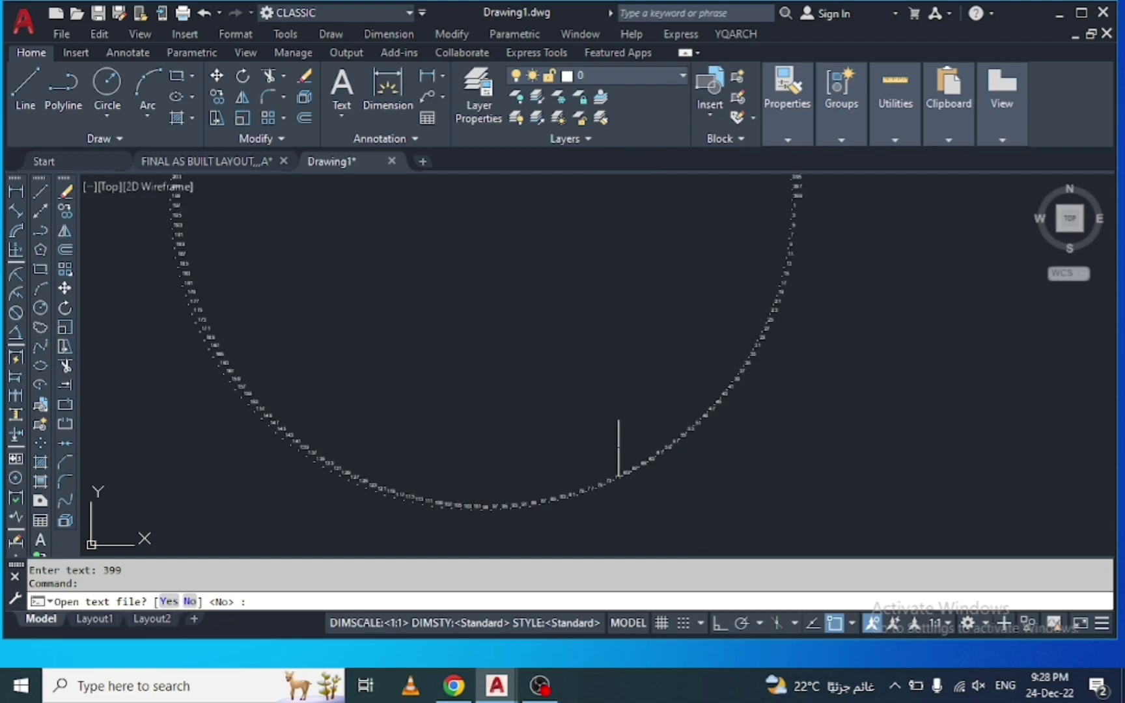
pyautogui.scroll(2, 628, 510)
pyautogui.scroll(-4, 514, 469)
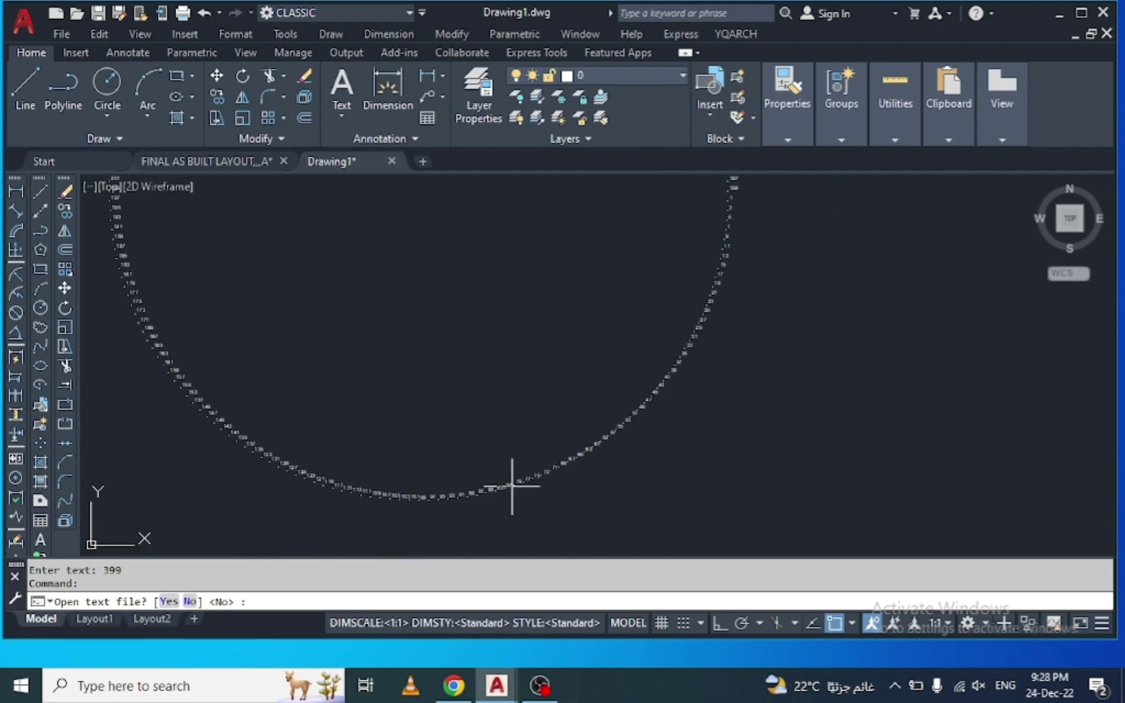
pyautogui.scroll(4, 546, 485)
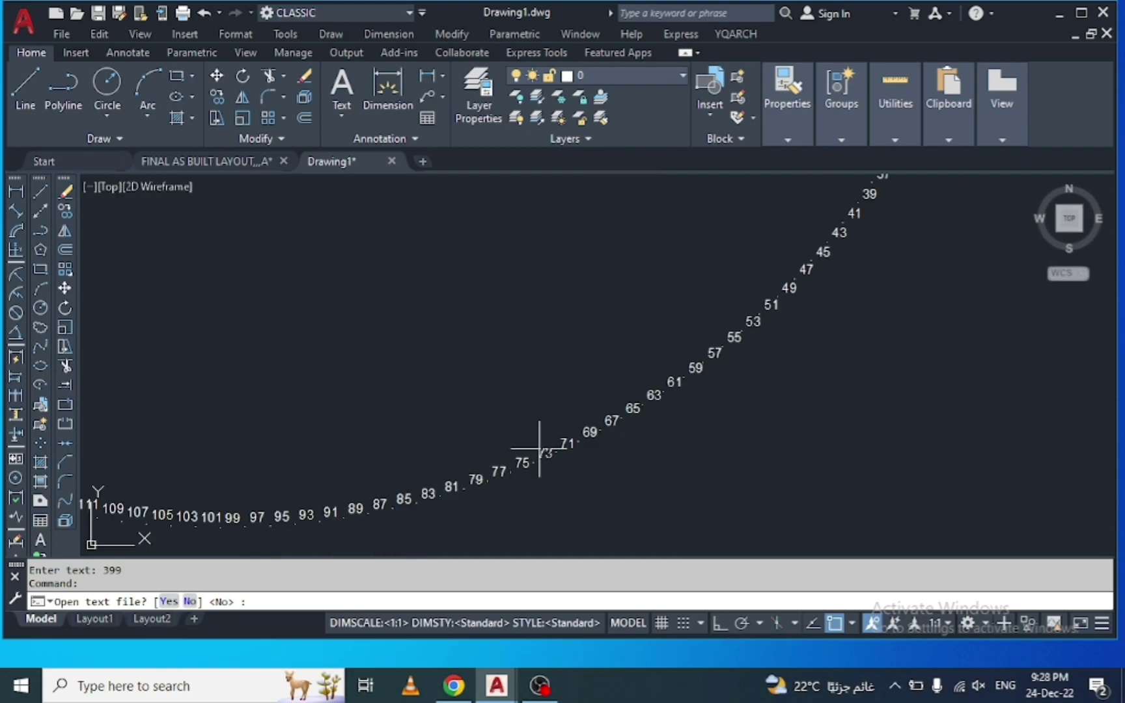
pyautogui.scroll(-2, 592, 470)
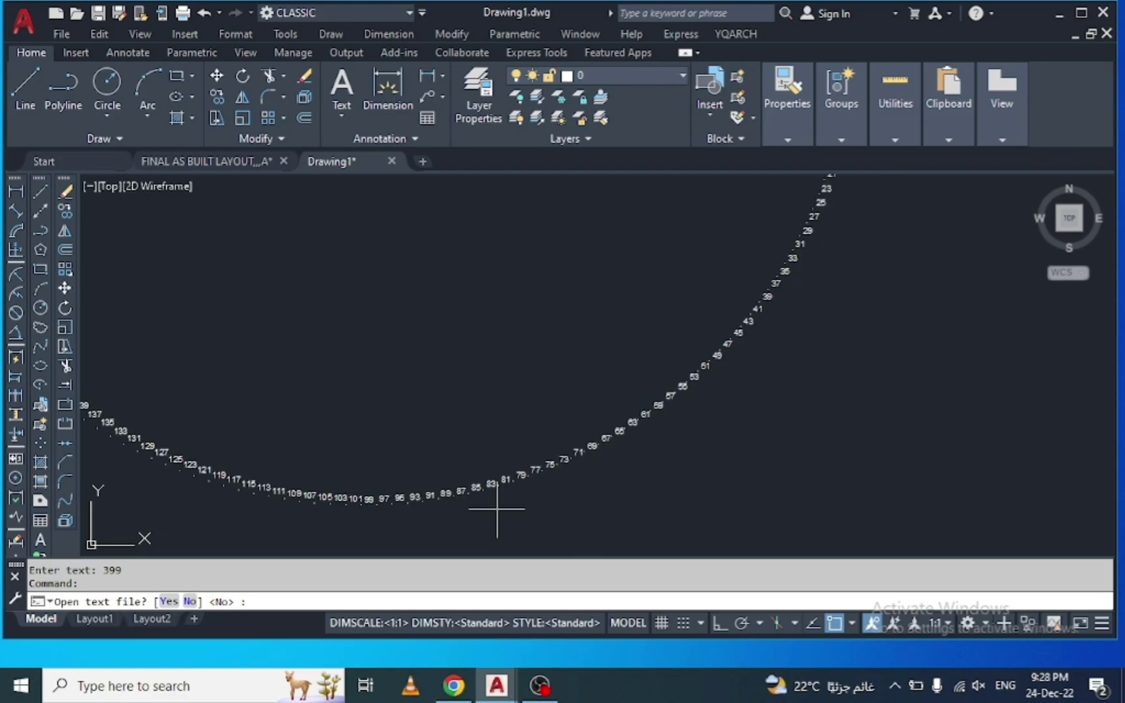
pyautogui.scroll(-3, 502, 511)
pyautogui.scroll(-2, 503, 513)
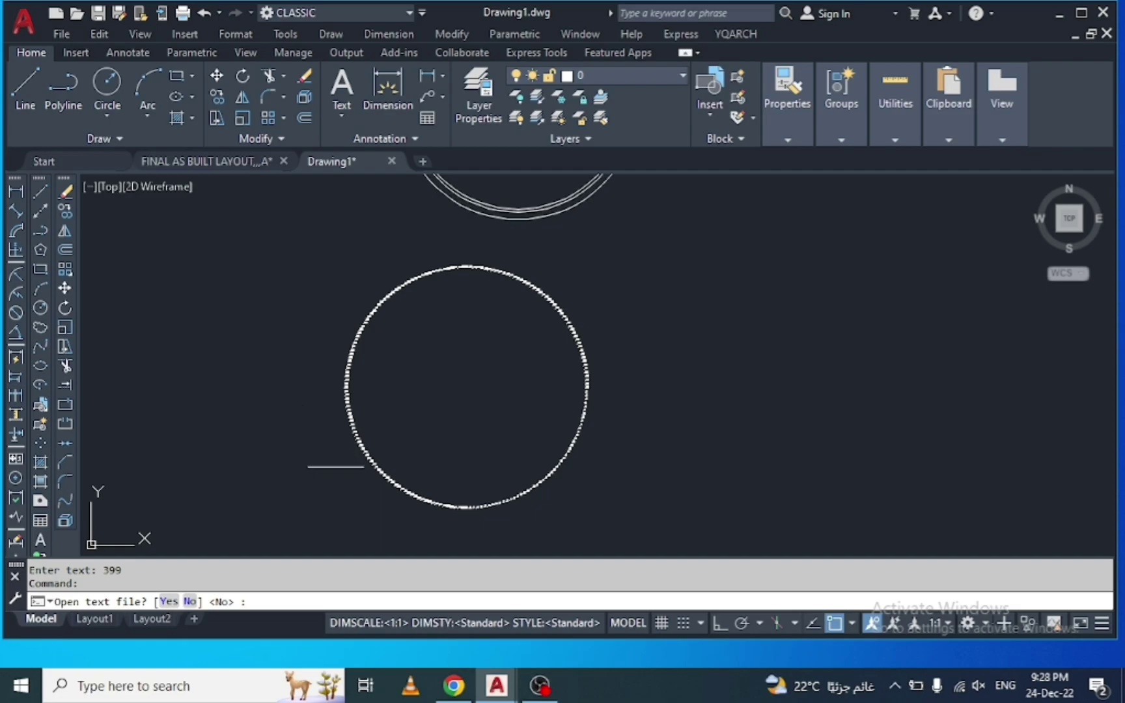
pyautogui.click(190, 602)
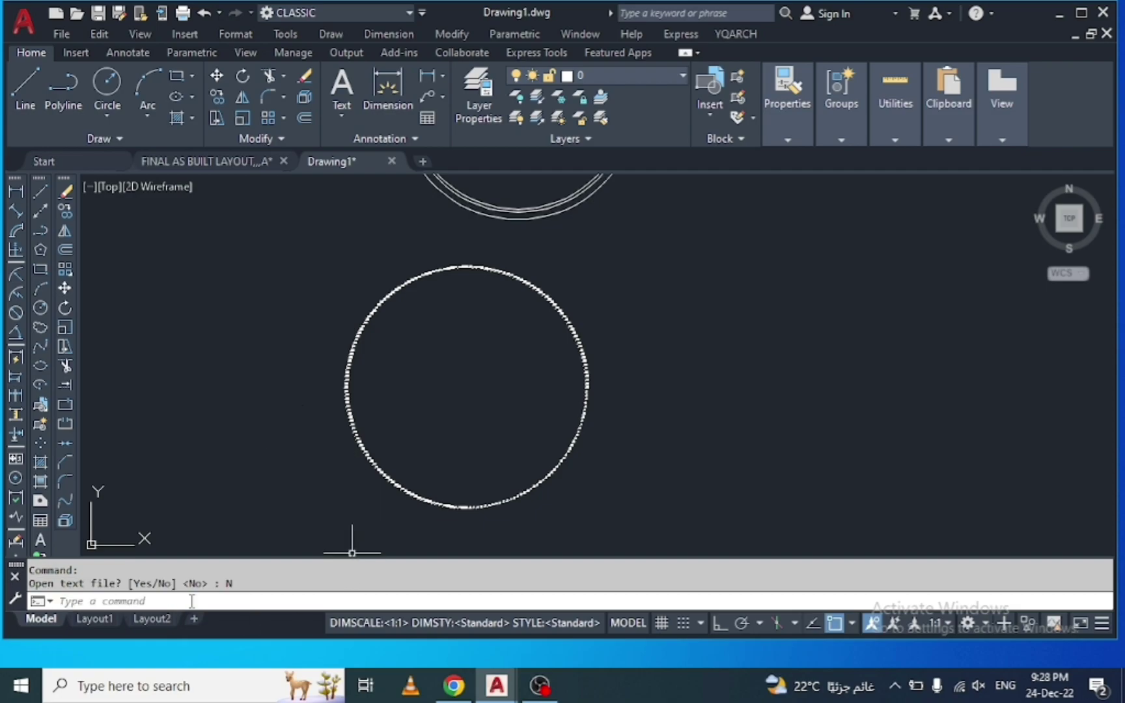
pyautogui.click(1060, 13)
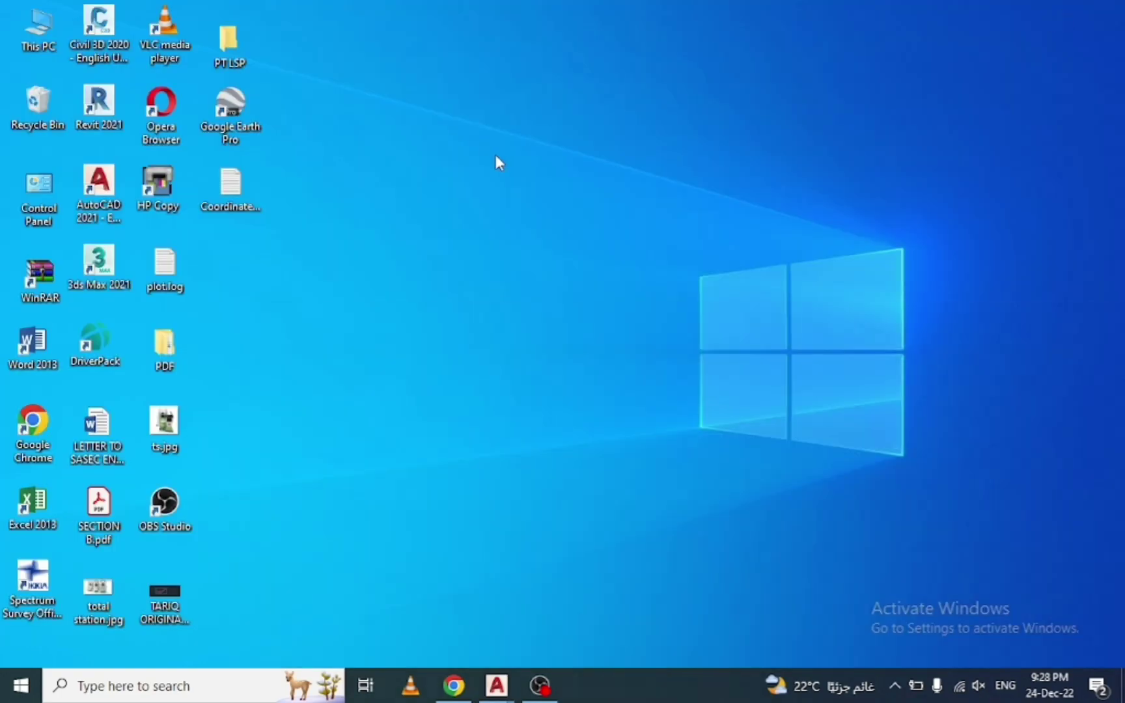
# Review the odd-numbered points (X, Y, 12.2 elevation) in Coordinates.txt, then close Notepad
pyautogui.doubleClick(233, 186)
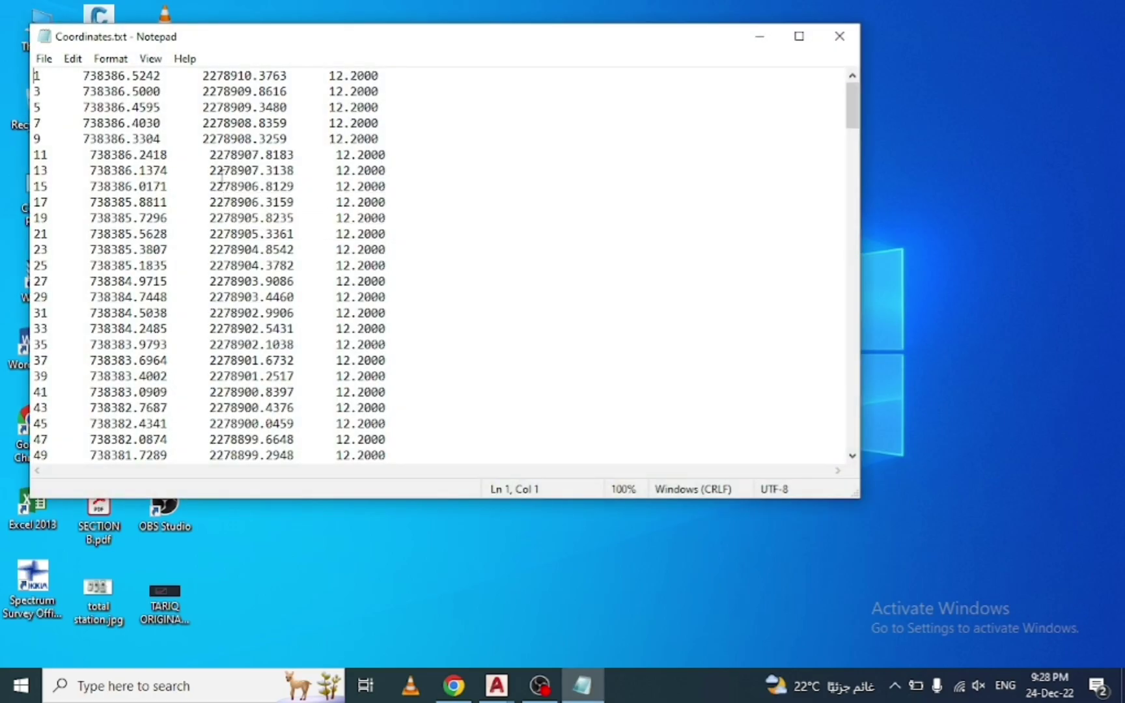
pyautogui.scroll(-1, 284, 148)
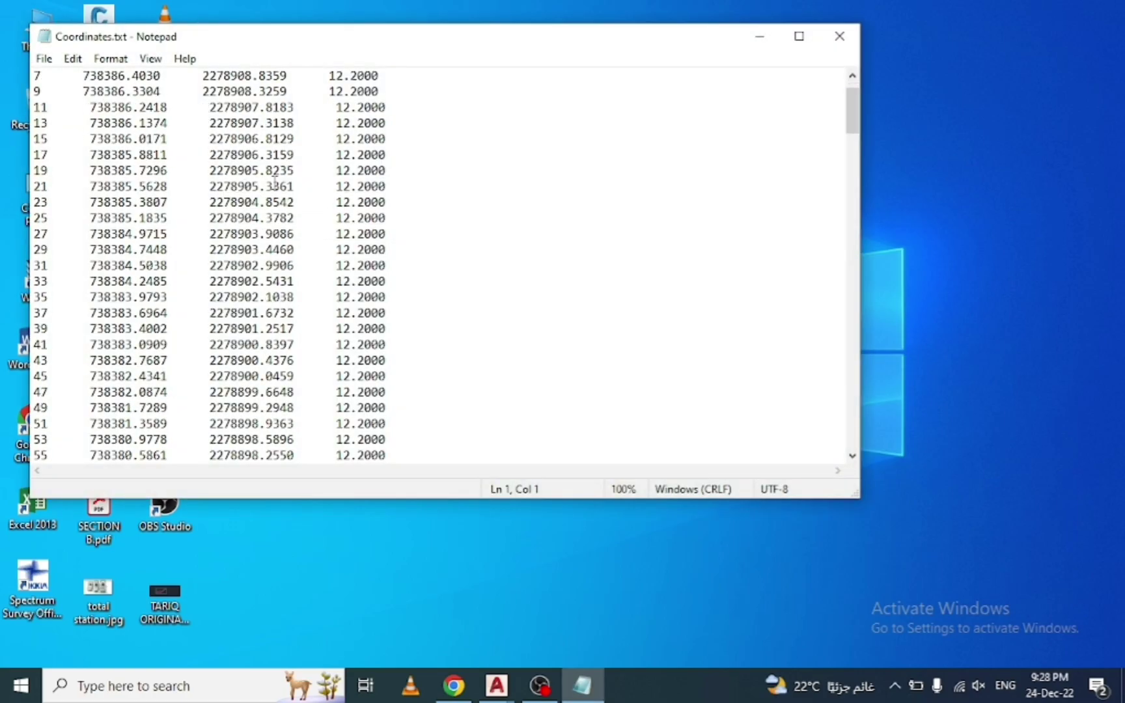
pyautogui.scroll(-8, 281, 182)
pyautogui.scroll(-6, 277, 222)
pyautogui.scroll(-9, 274, 256)
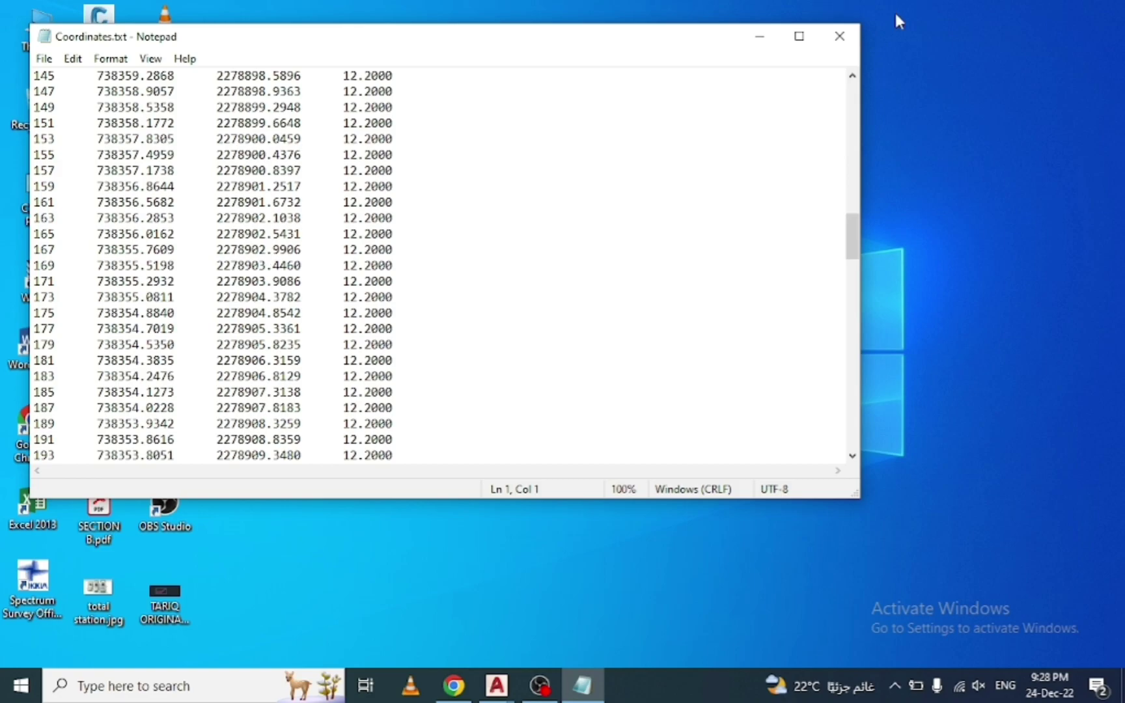
pyautogui.click(839, 36)
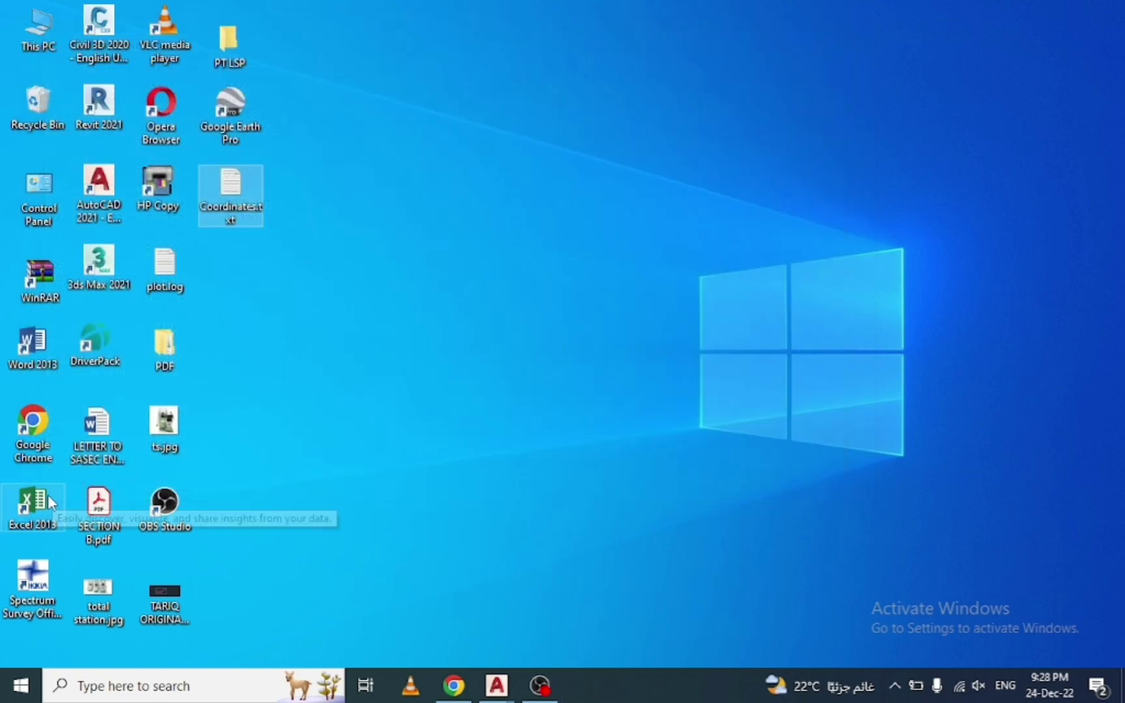
# Launch Excel 2013 with a blank workbook and start DATA > From Text
pyautogui.click(35, 505)
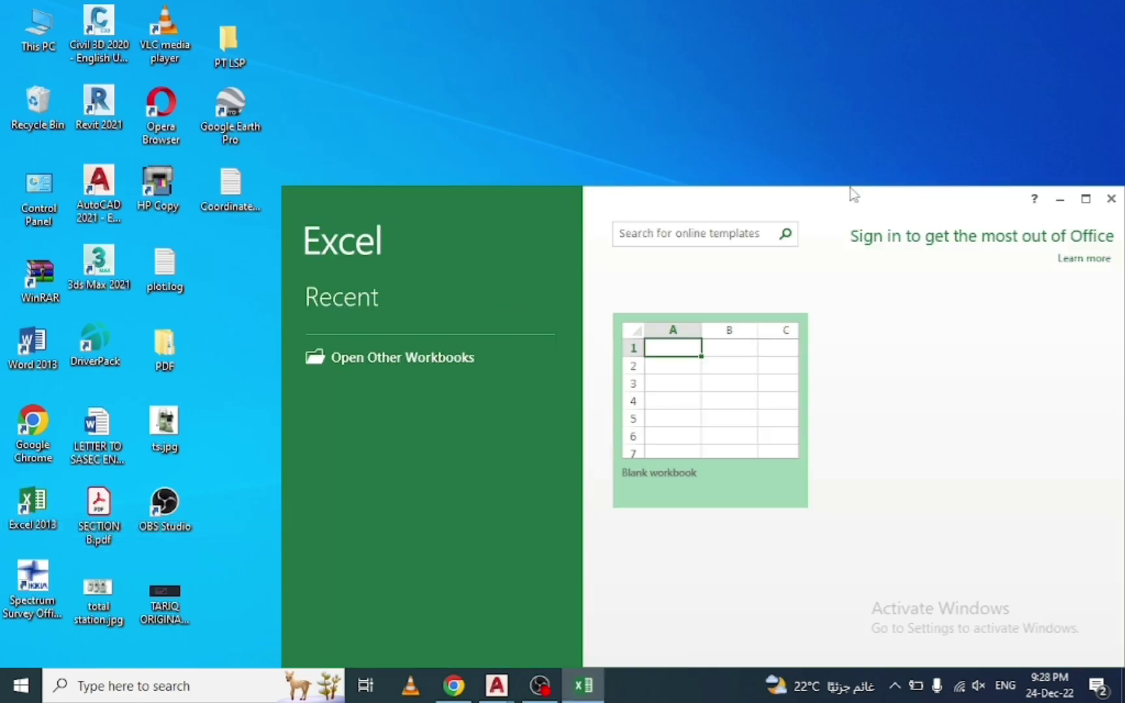
pyautogui.click(1086, 199)
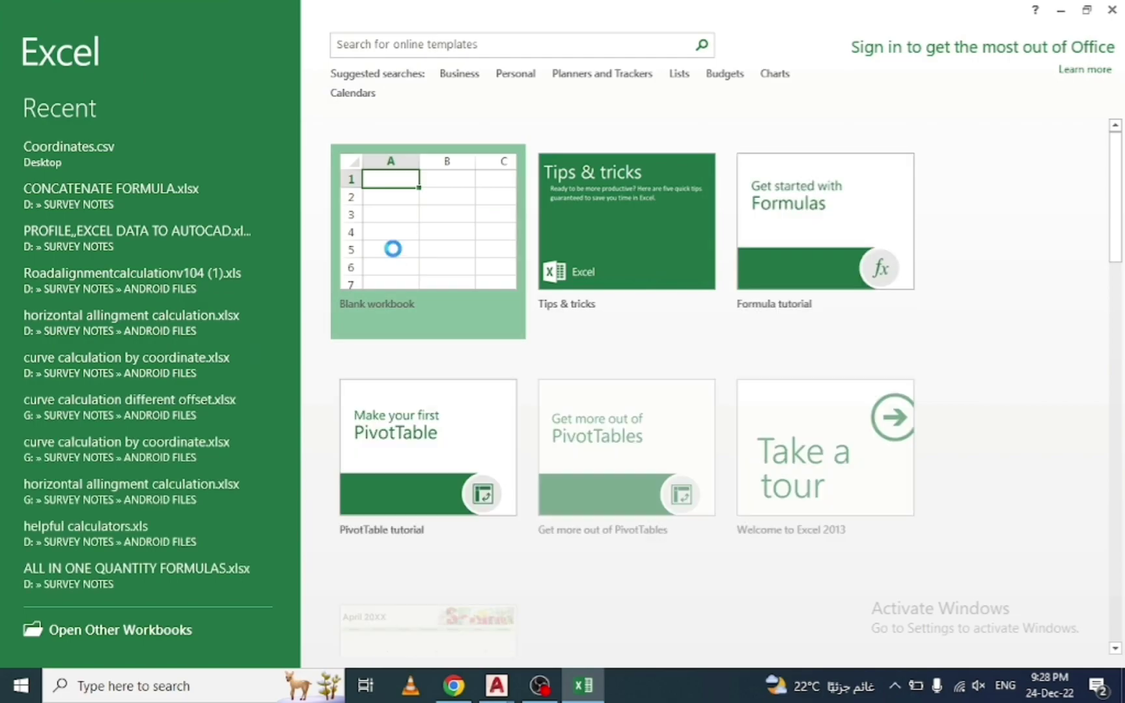
pyautogui.click(393, 248)
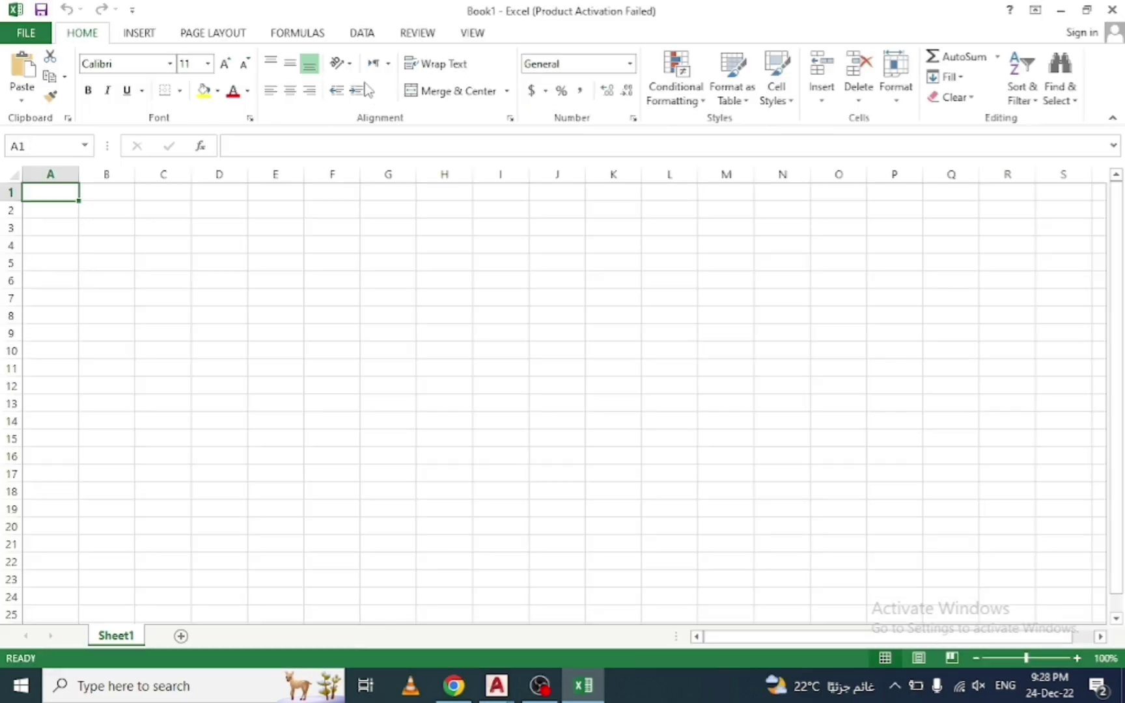
pyautogui.click(363, 36)
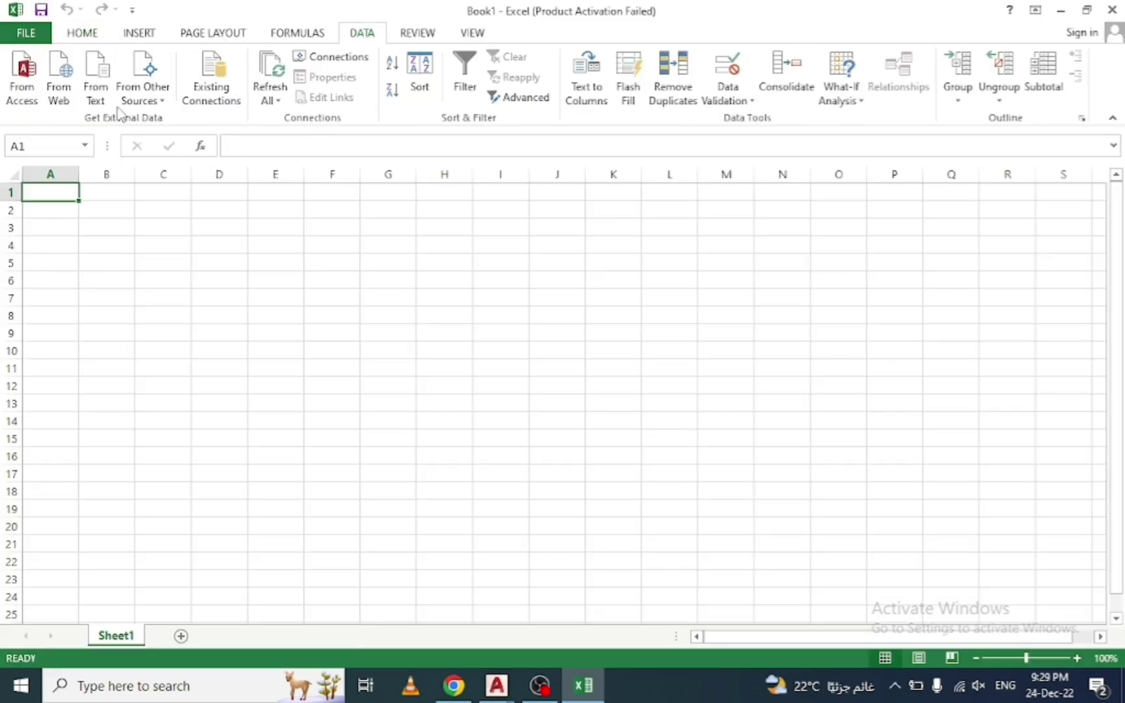
pyautogui.click(96, 78)
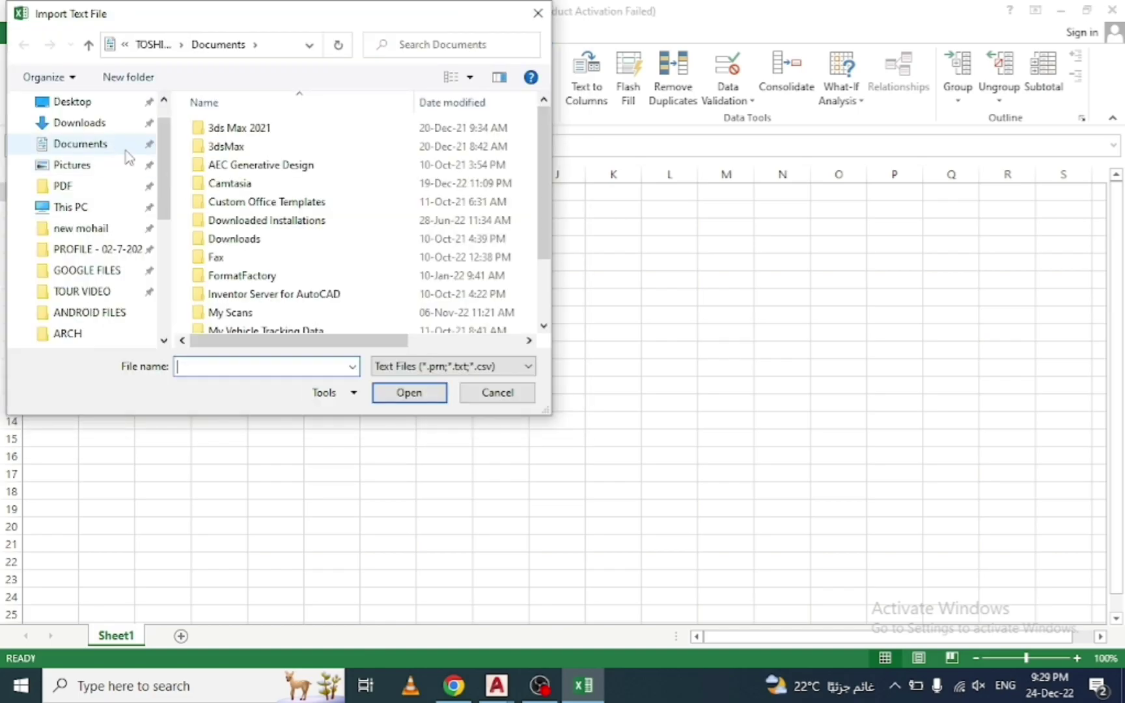
# Import Coordinates.txt from the Desktop folder
pyautogui.click(77, 106)
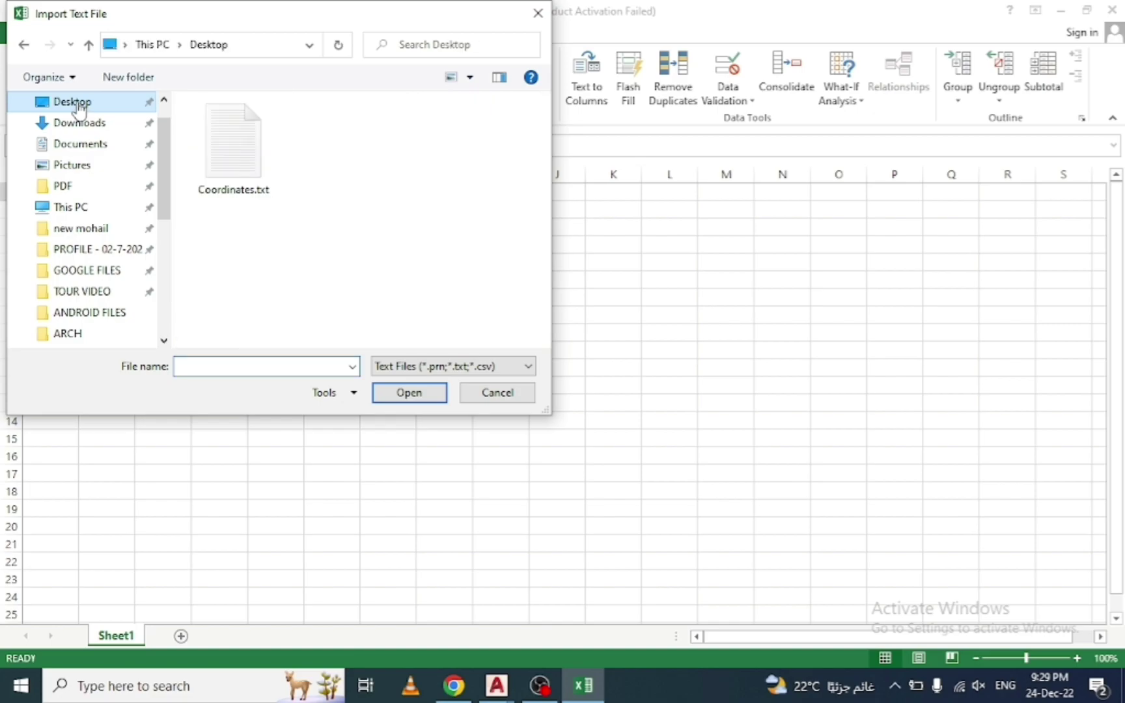
pyautogui.click(467, 154)
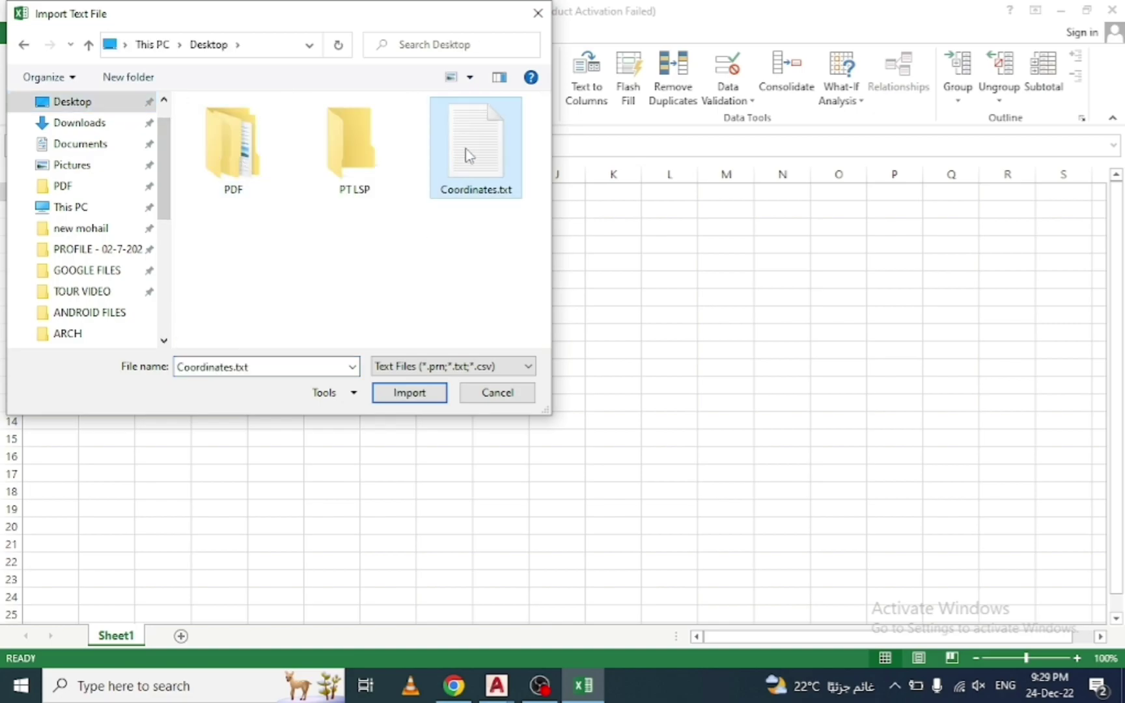
pyautogui.click(410, 393)
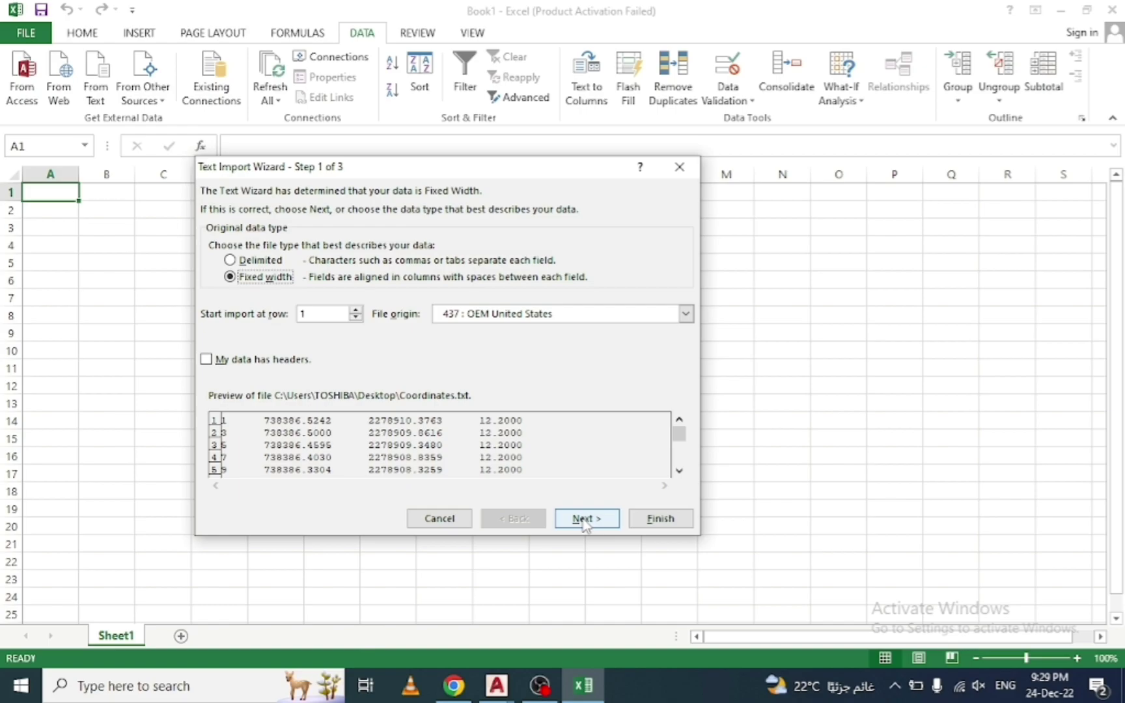
# Import the text as Delimited, split on spaces, and finish the wizard
pyautogui.click(585, 524)
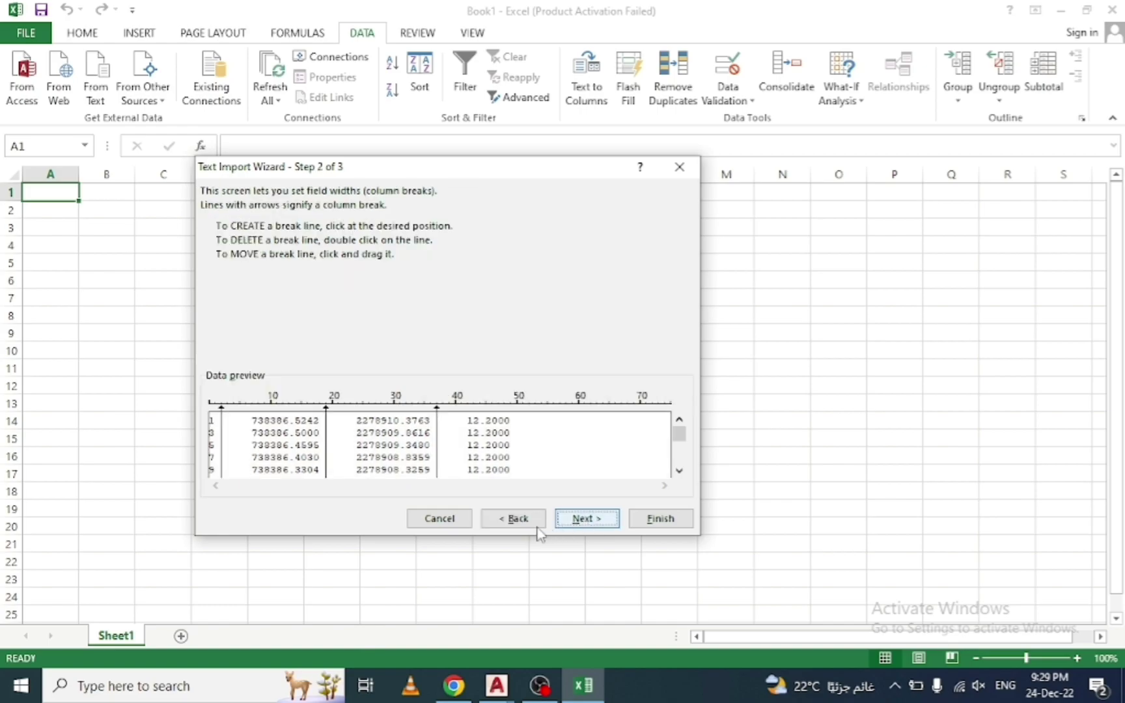
pyautogui.click(515, 519)
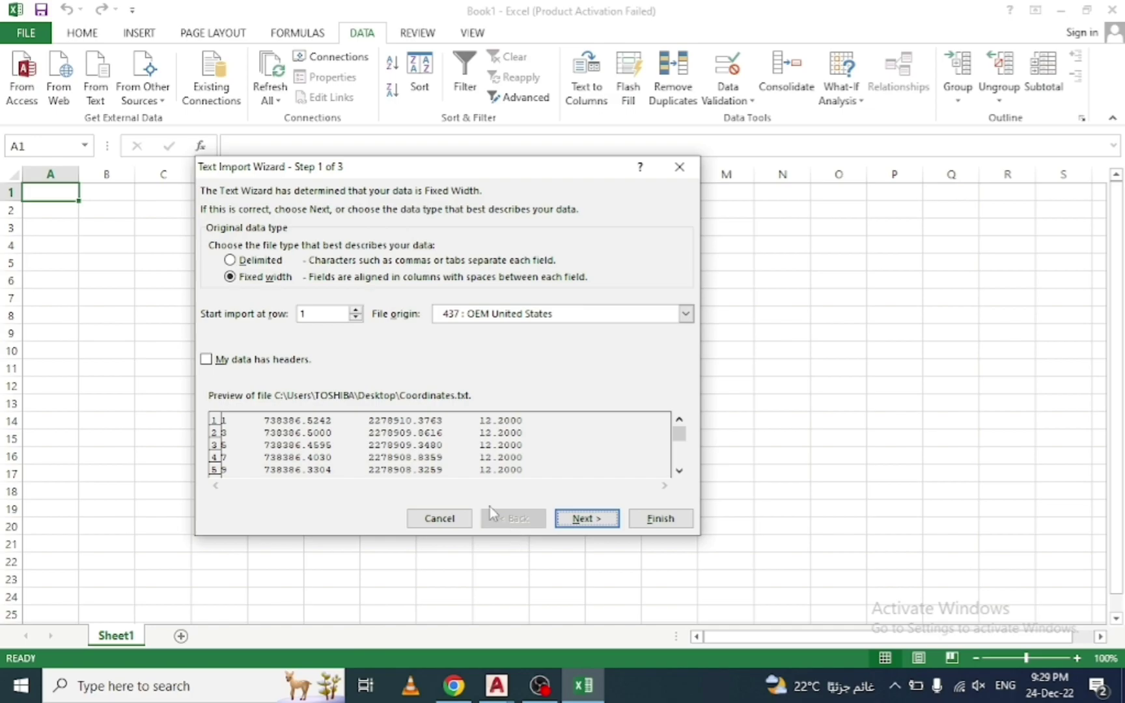
pyautogui.click(230, 260)
pyautogui.click(590, 520)
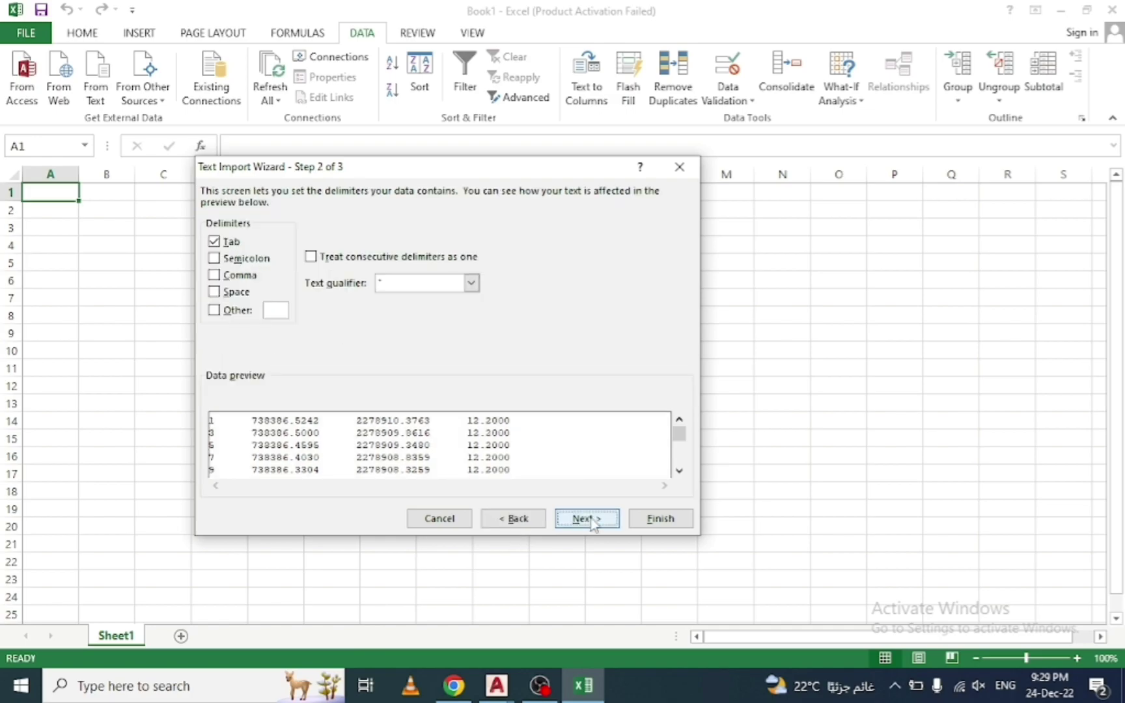
pyautogui.click(215, 292)
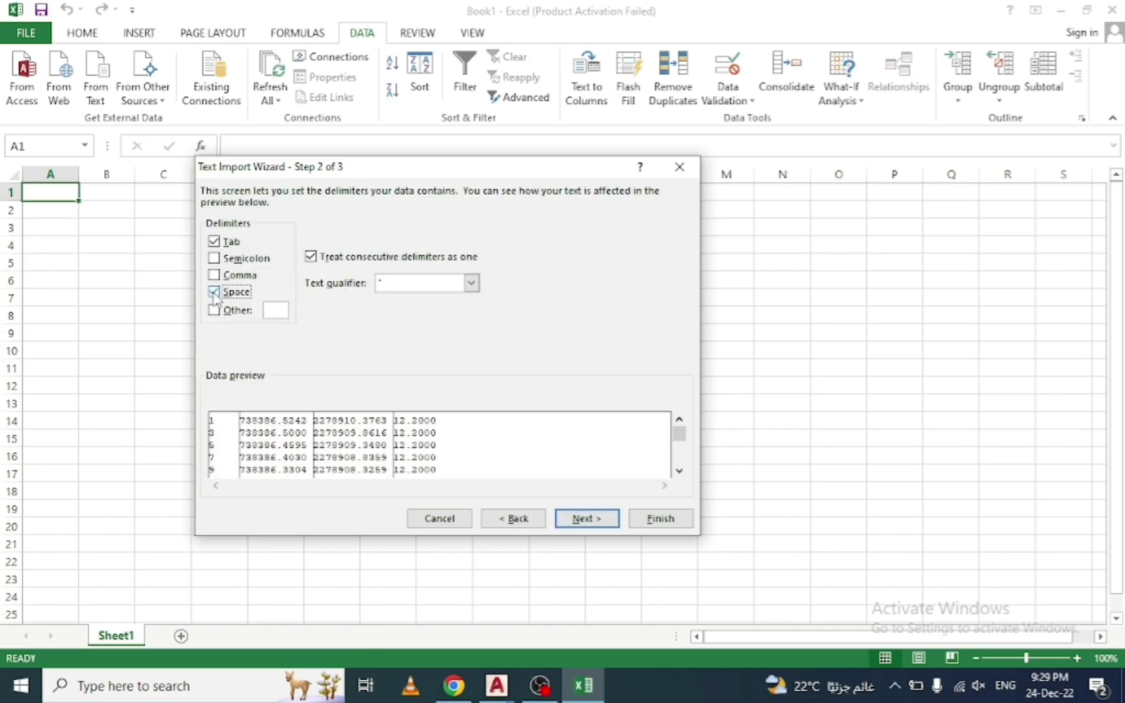
pyautogui.click(592, 520)
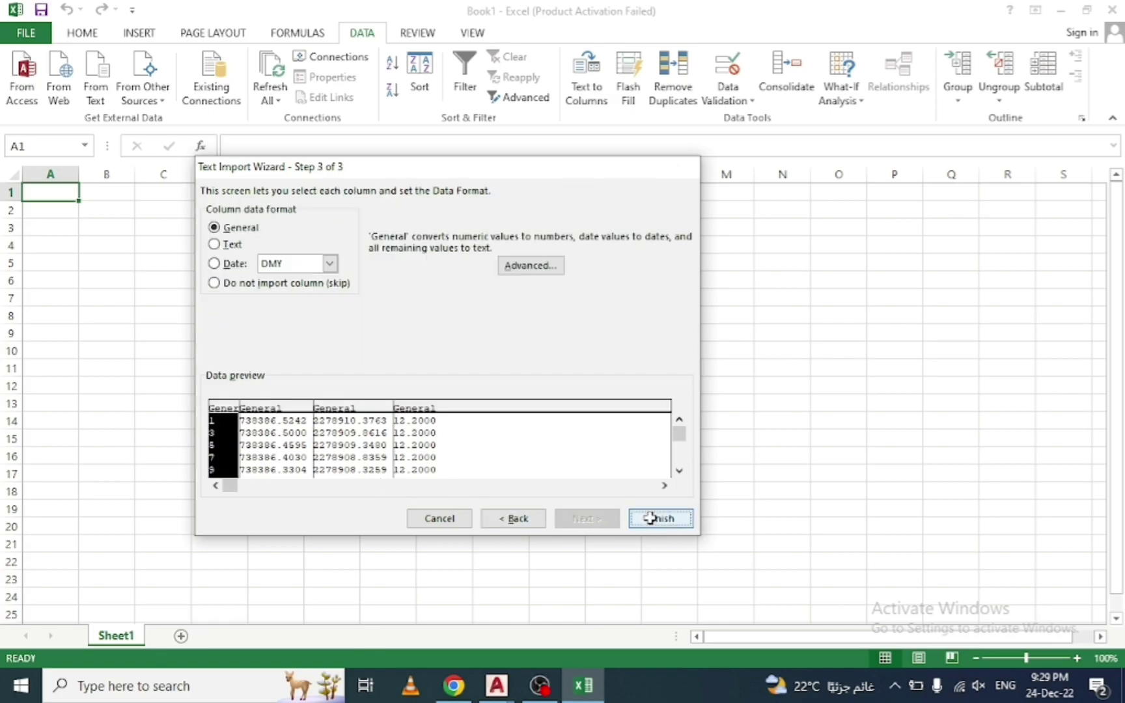
pyautogui.click(652, 520)
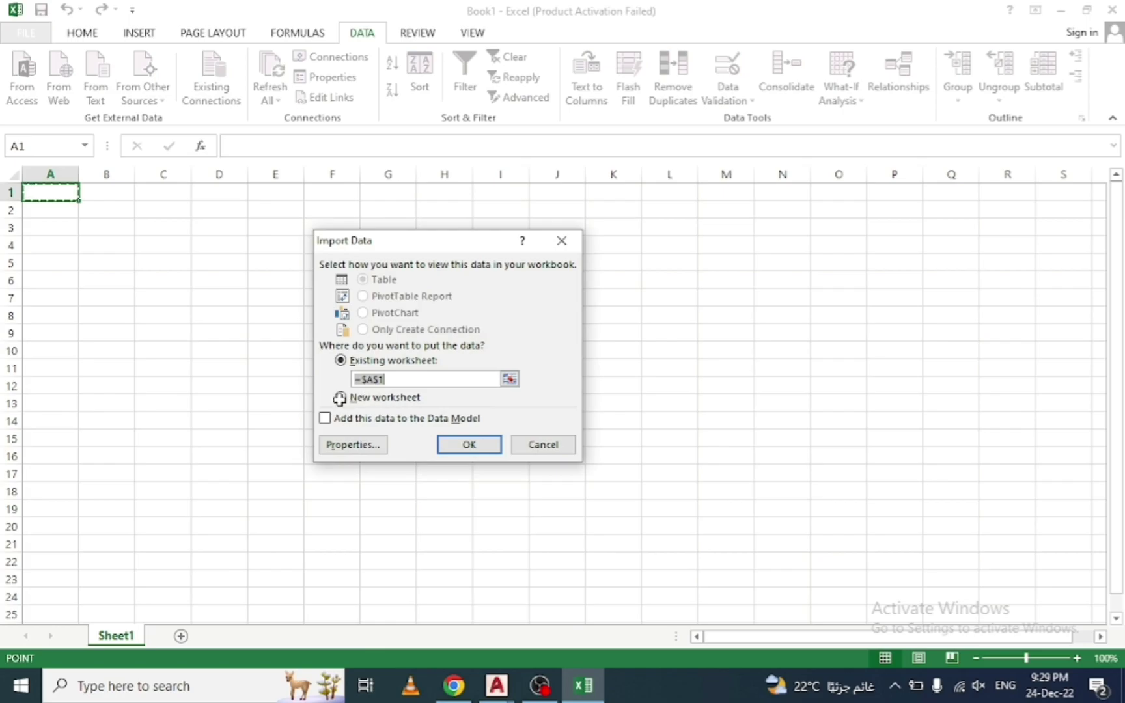
# Place the imported points on a new worksheet, dismissing the activation notice
pyautogui.click(341, 397)
pyautogui.click(463, 448)
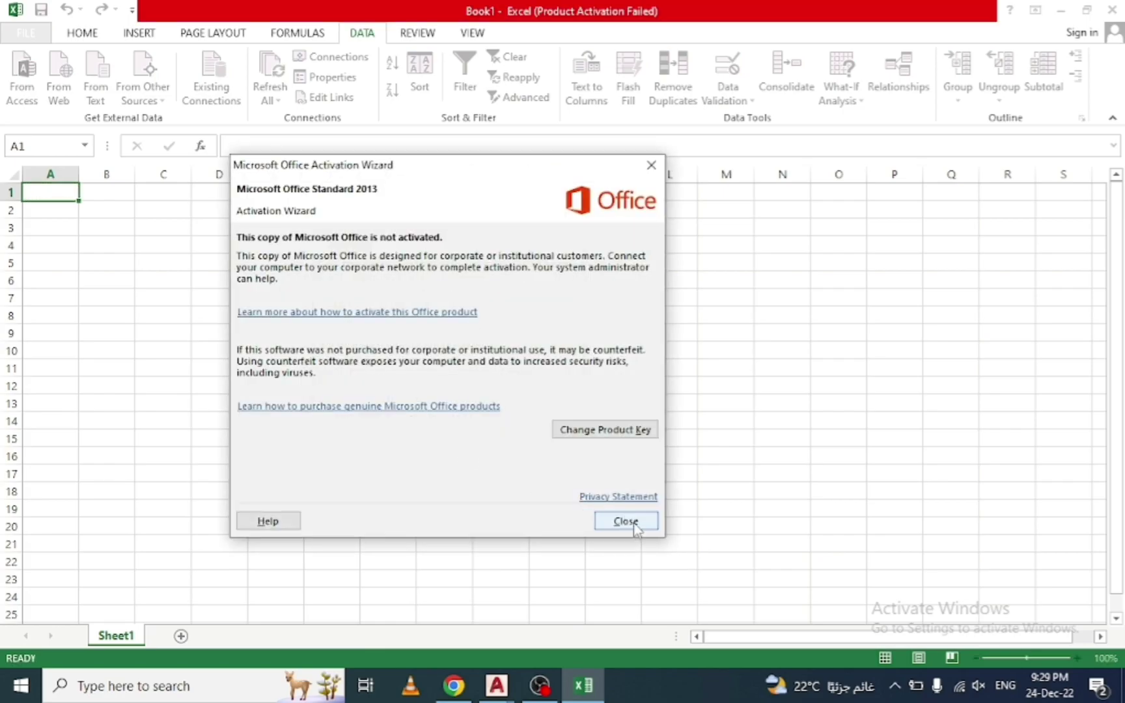
pyautogui.click(626, 521)
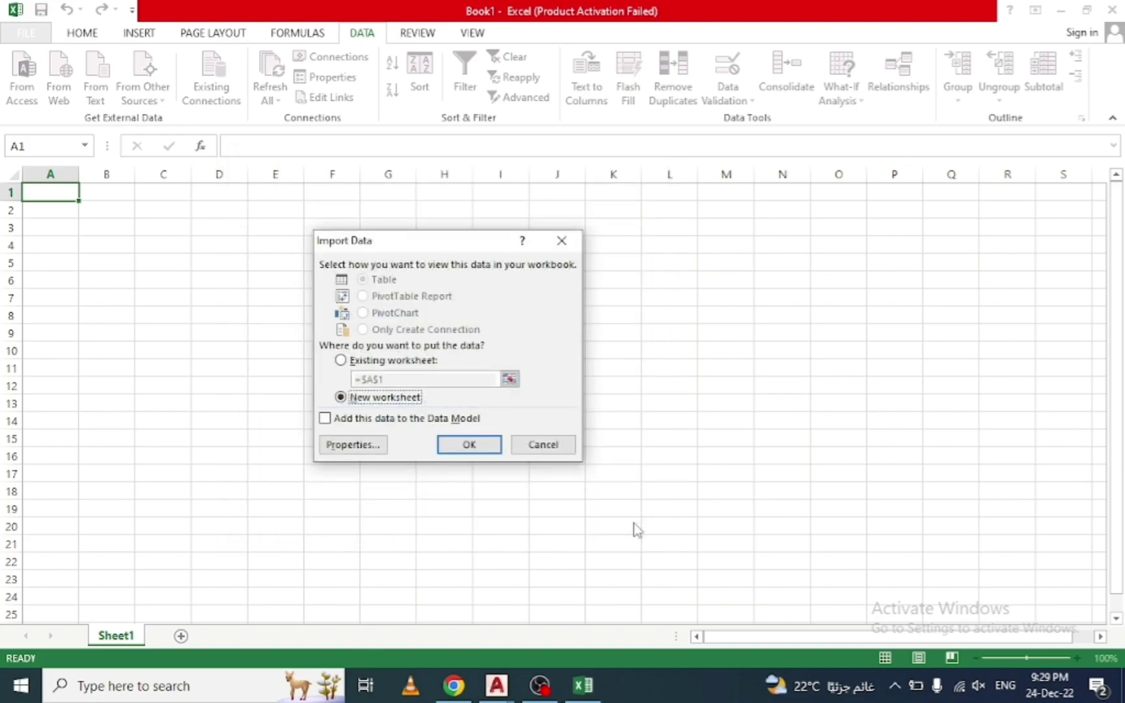
pyautogui.click(473, 442)
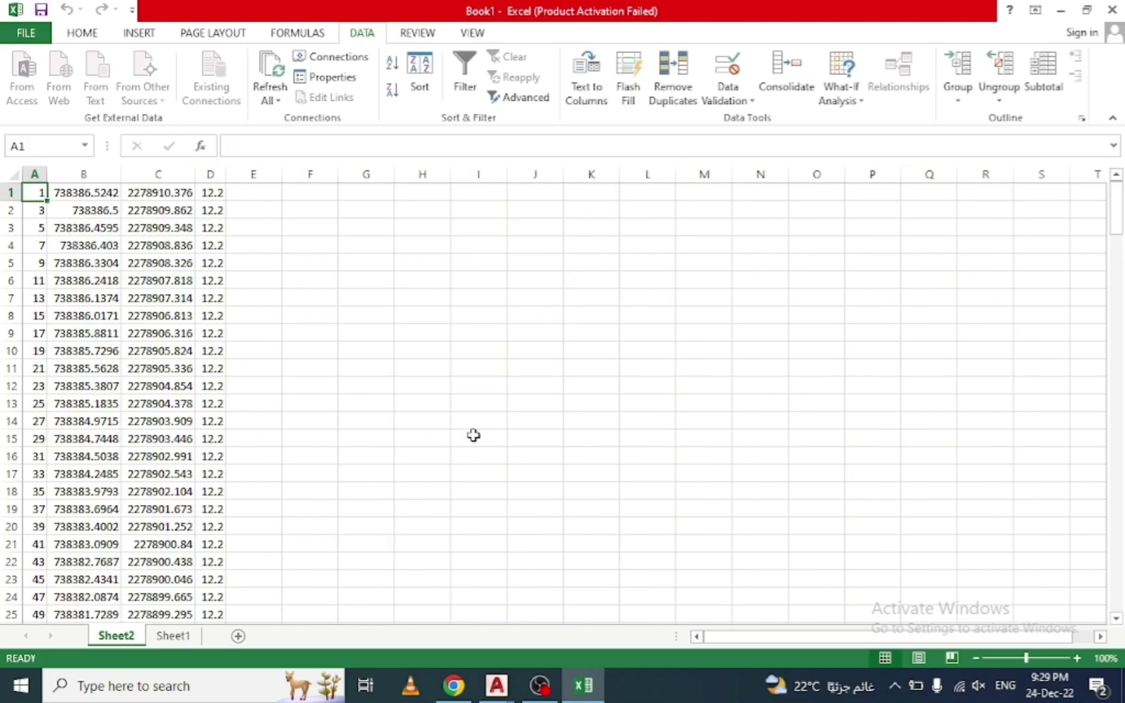
# Delete column D of 12.2 values and check all 200 rows remain
pyautogui.click(210, 173)
pyautogui.rightClick(210, 172)
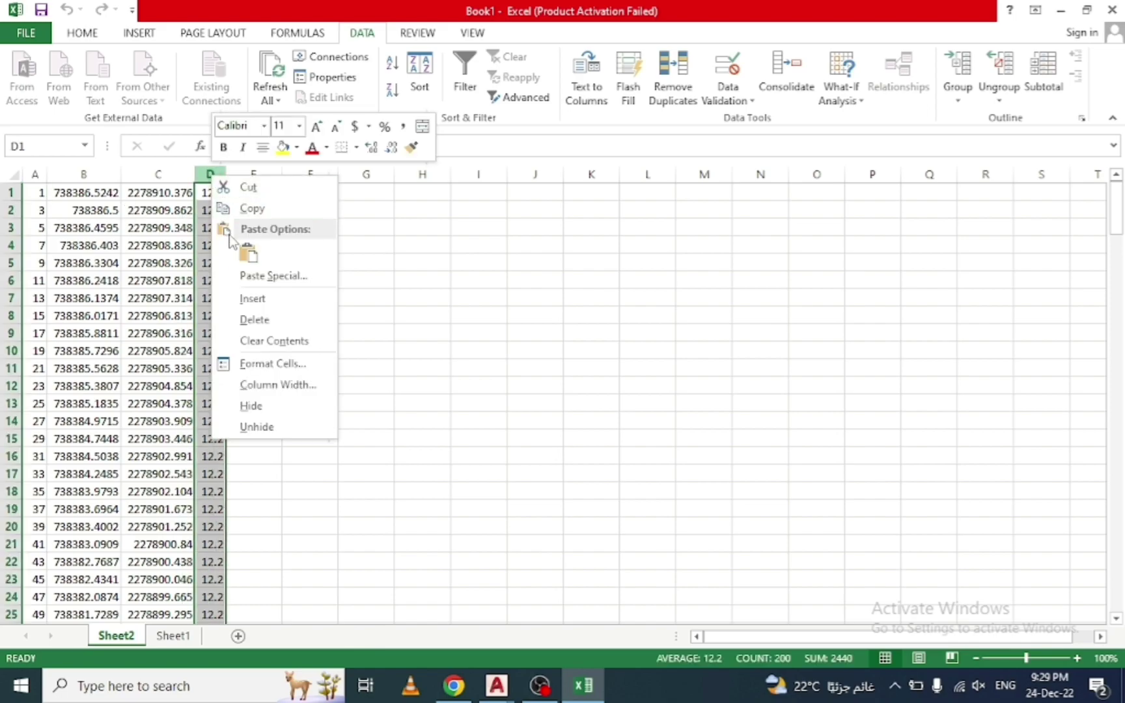
pyautogui.click(259, 321)
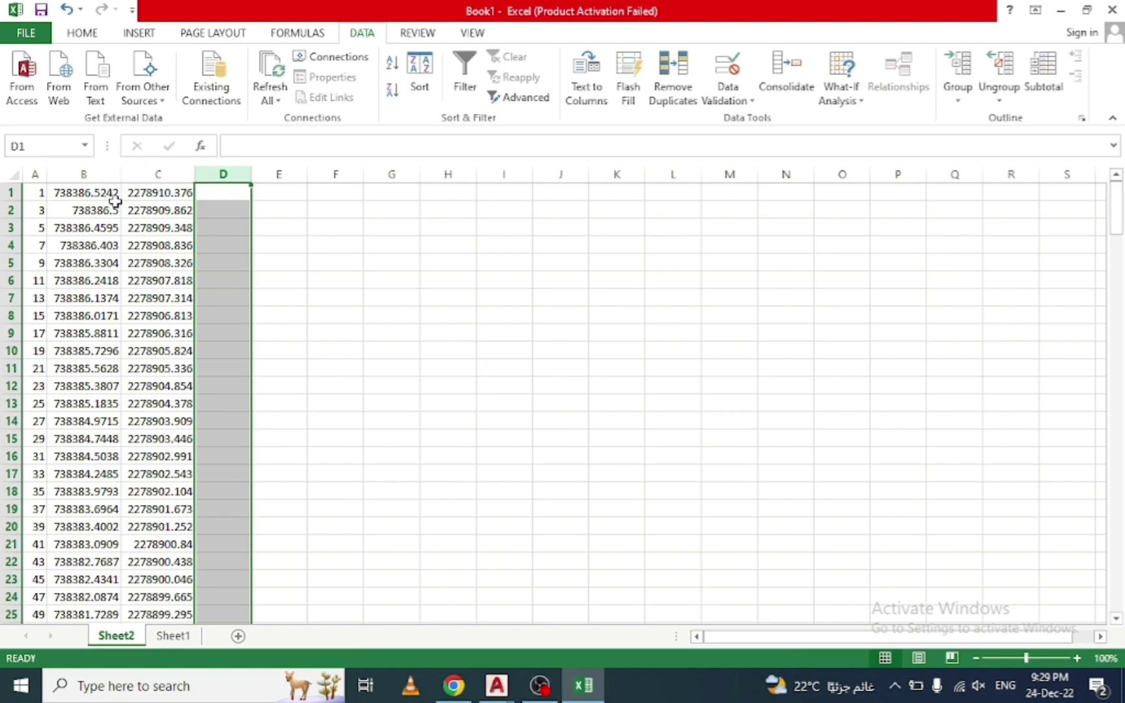
pyautogui.scroll(-4, 145, 302)
pyautogui.scroll(-6, 145, 301)
pyautogui.scroll(-8, 131, 375)
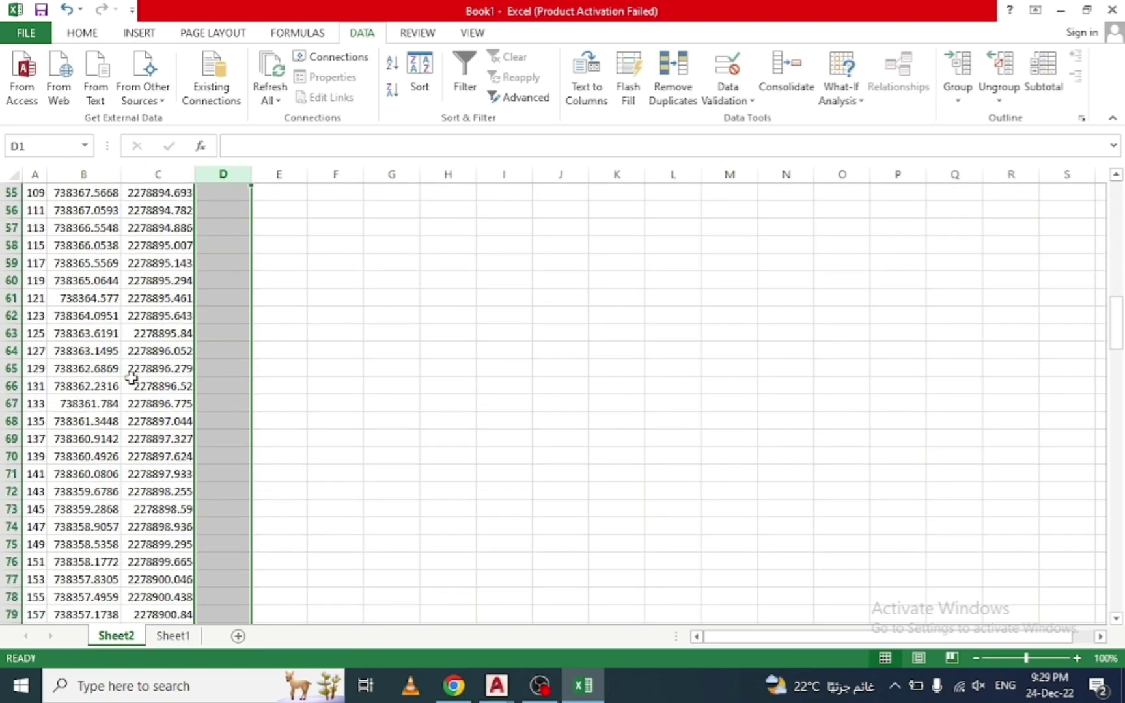
pyautogui.scroll(-9, 131, 376)
pyautogui.scroll(-4, 131, 378)
pyautogui.scroll(-4, 130, 376)
pyautogui.scroll(-6, 131, 376)
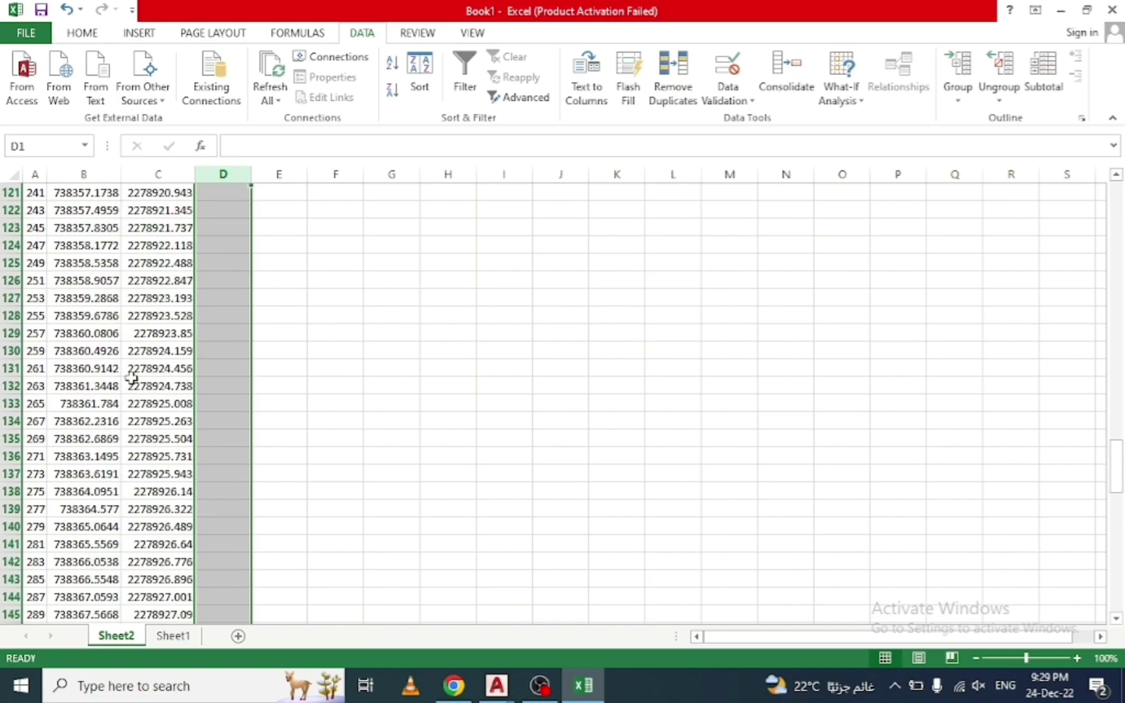
pyautogui.scroll(-4, 131, 377)
pyautogui.scroll(-5, 131, 377)
pyautogui.scroll(-4, 130, 377)
pyautogui.scroll(-6, 131, 376)
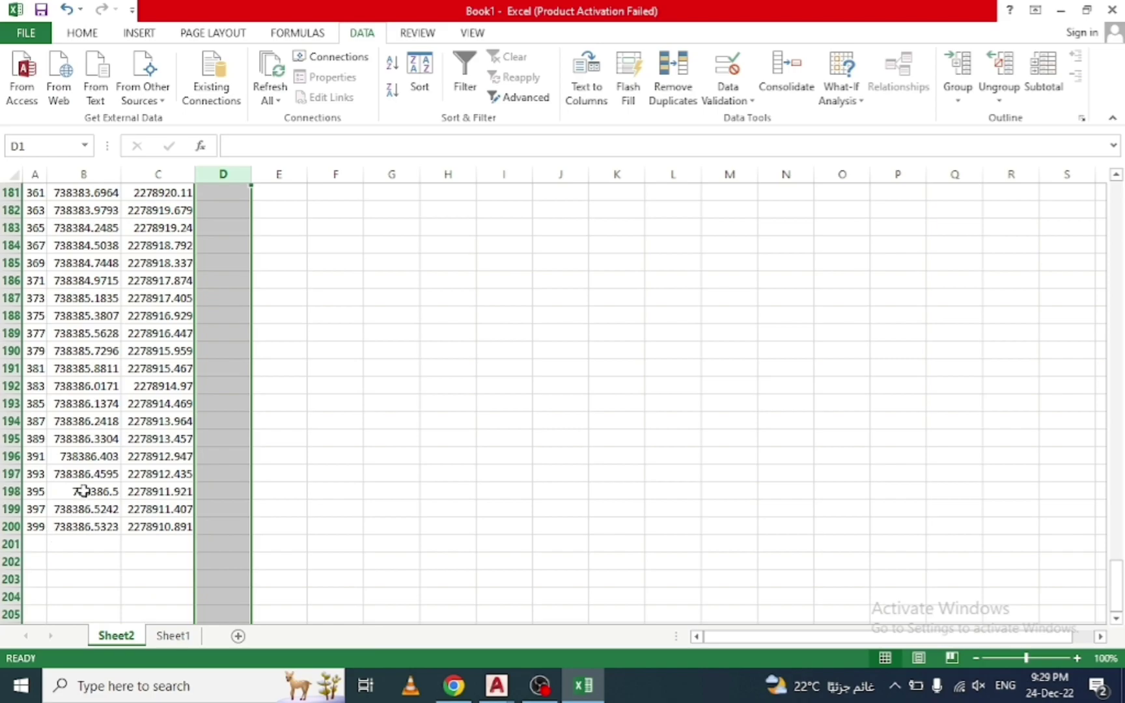
pyautogui.scroll(1, 126, 369)
pyautogui.scroll(9, 147, 345)
pyautogui.scroll(10, 167, 324)
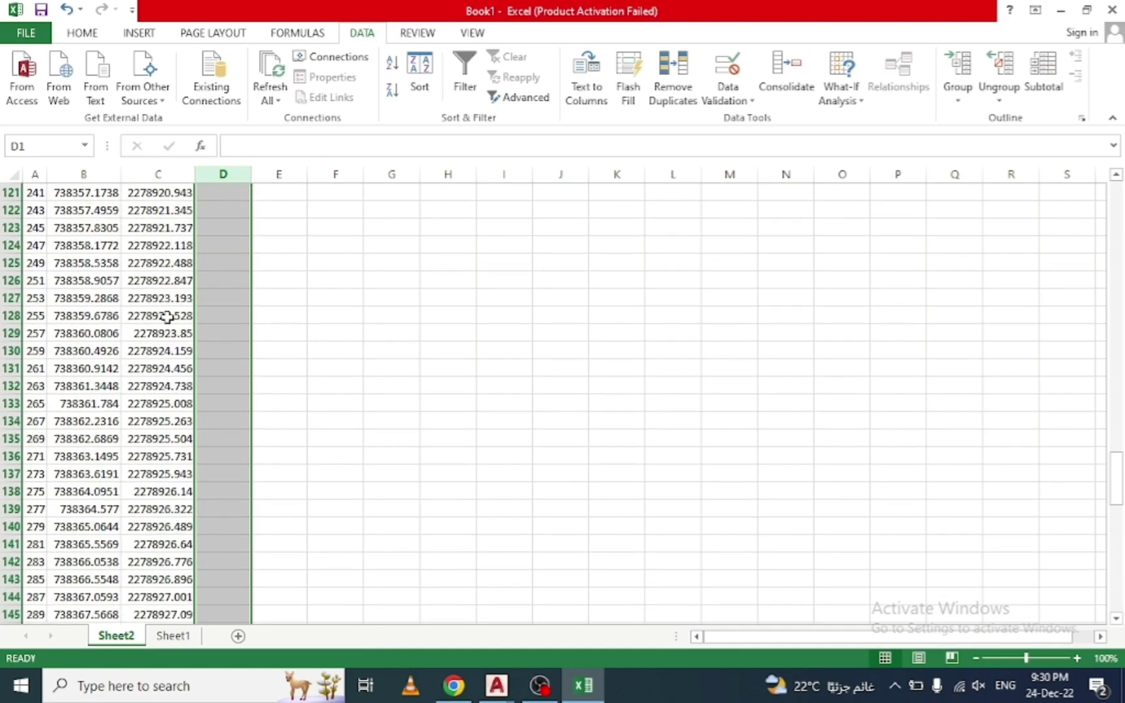
pyautogui.scroll(10, 168, 319)
pyautogui.scroll(10, 170, 306)
pyautogui.scroll(8, 174, 284)
pyautogui.scroll(11, 175, 284)
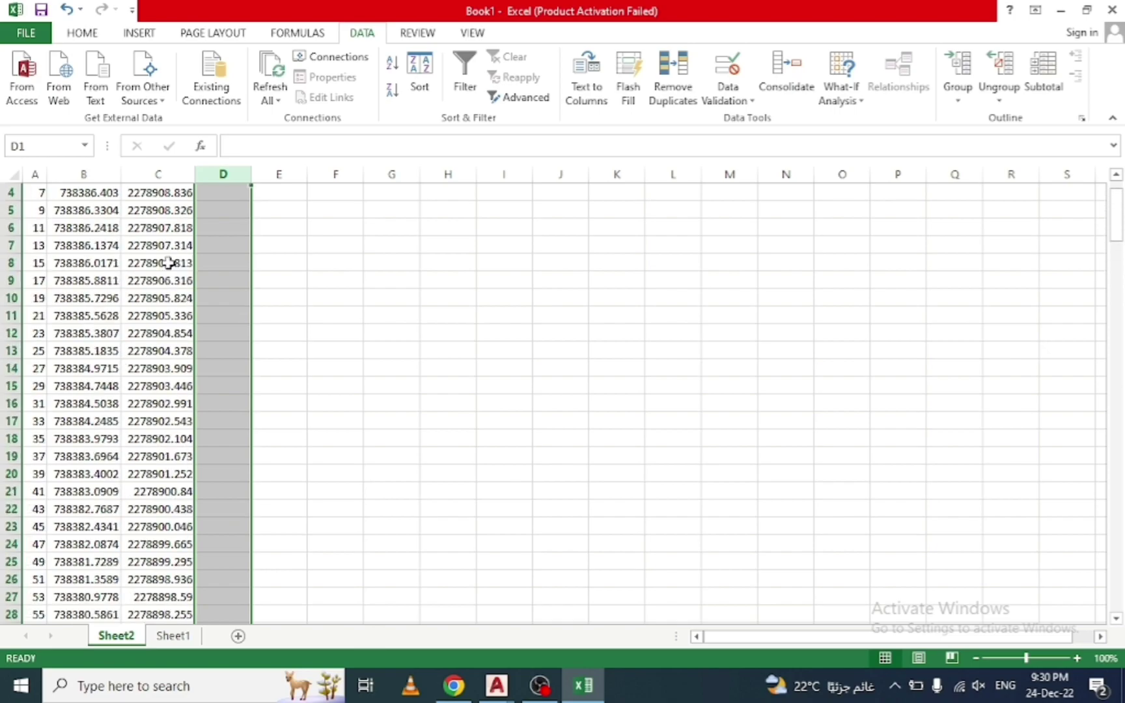
pyautogui.scroll(1, 174, 284)
# Start Save As to the Desktop with the CSV (Comma delimited) format
pyautogui.click(26, 36)
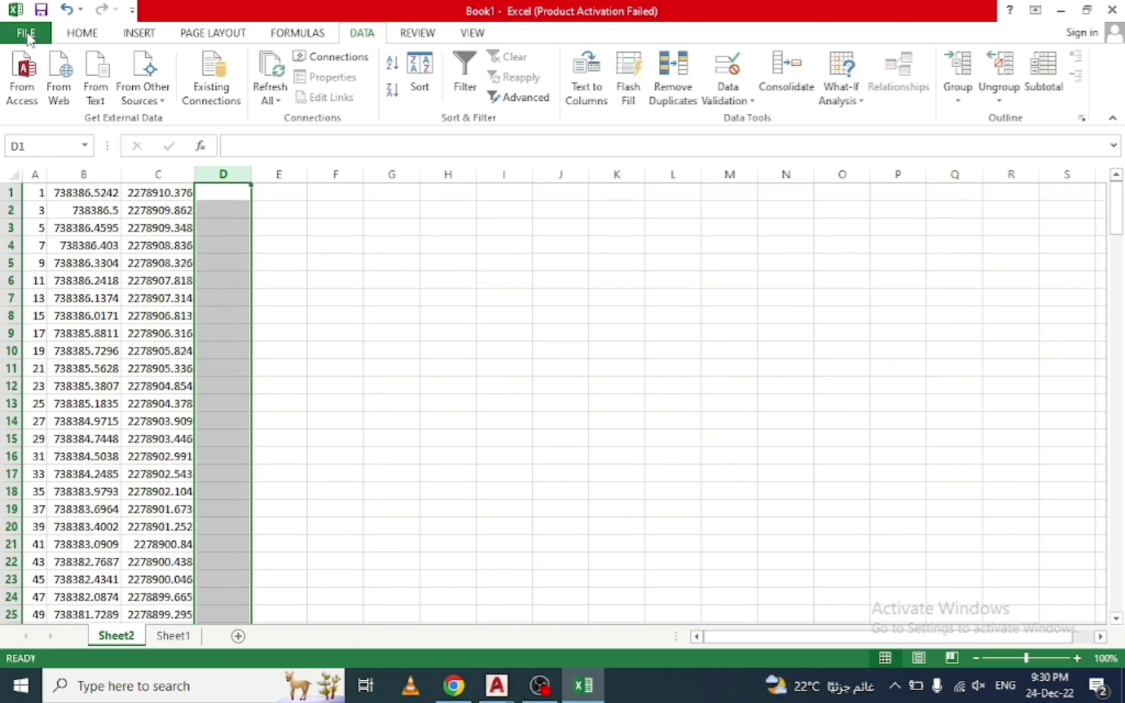
pyautogui.click(49, 206)
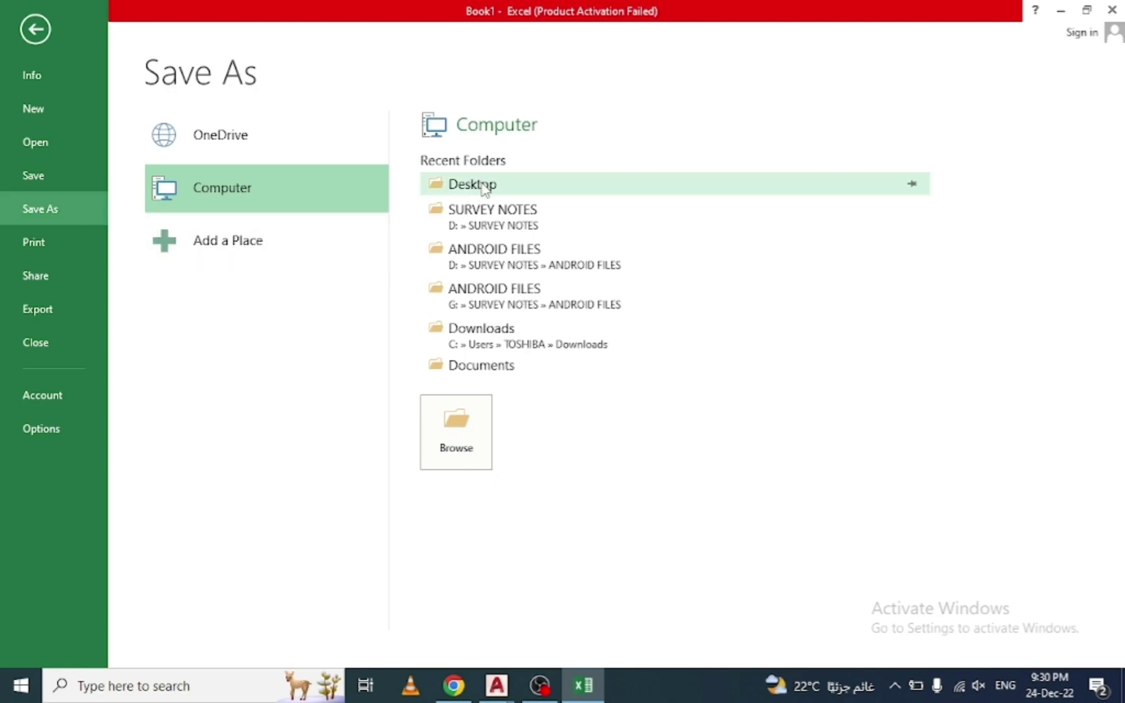
pyautogui.click(481, 183)
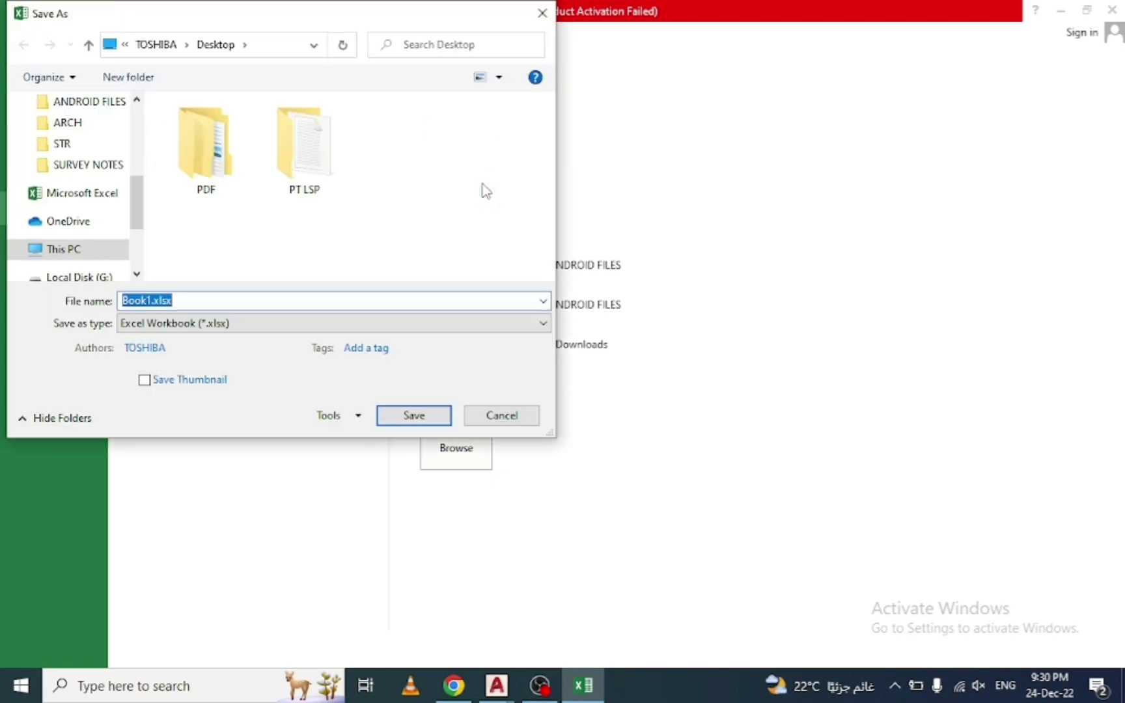
pyautogui.click(191, 324)
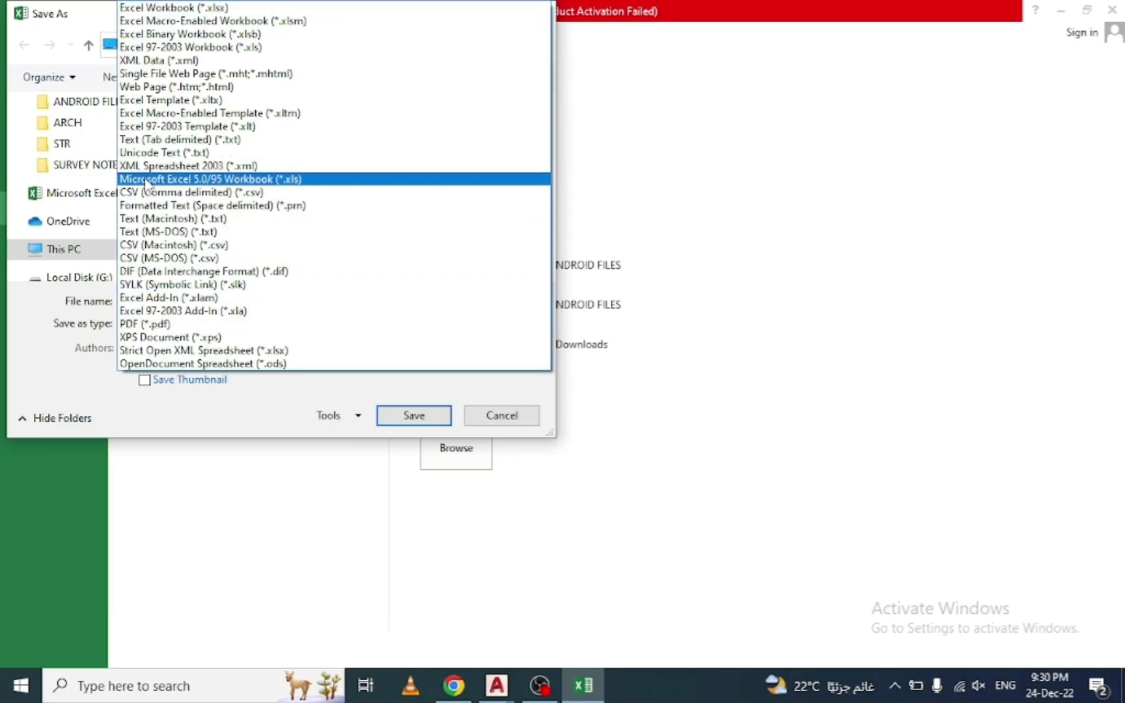
pyautogui.click(168, 193)
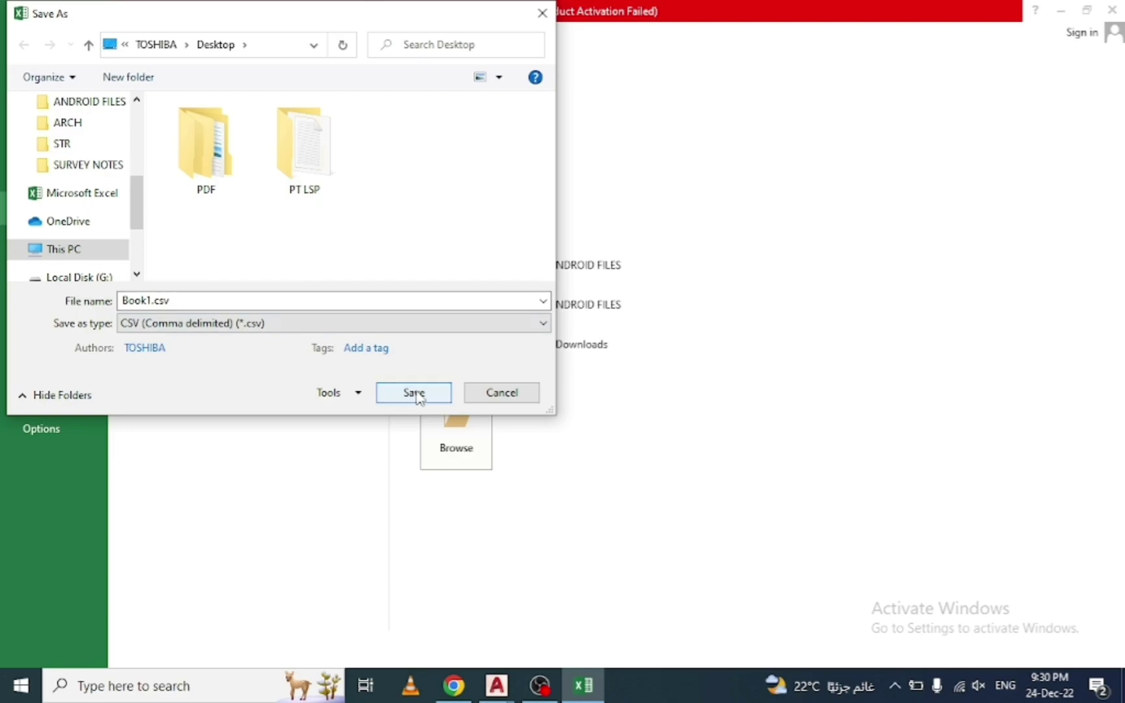
# Replace the Book1 file name with coordinates.1 and save
pyautogui.doubleClick(147, 298)
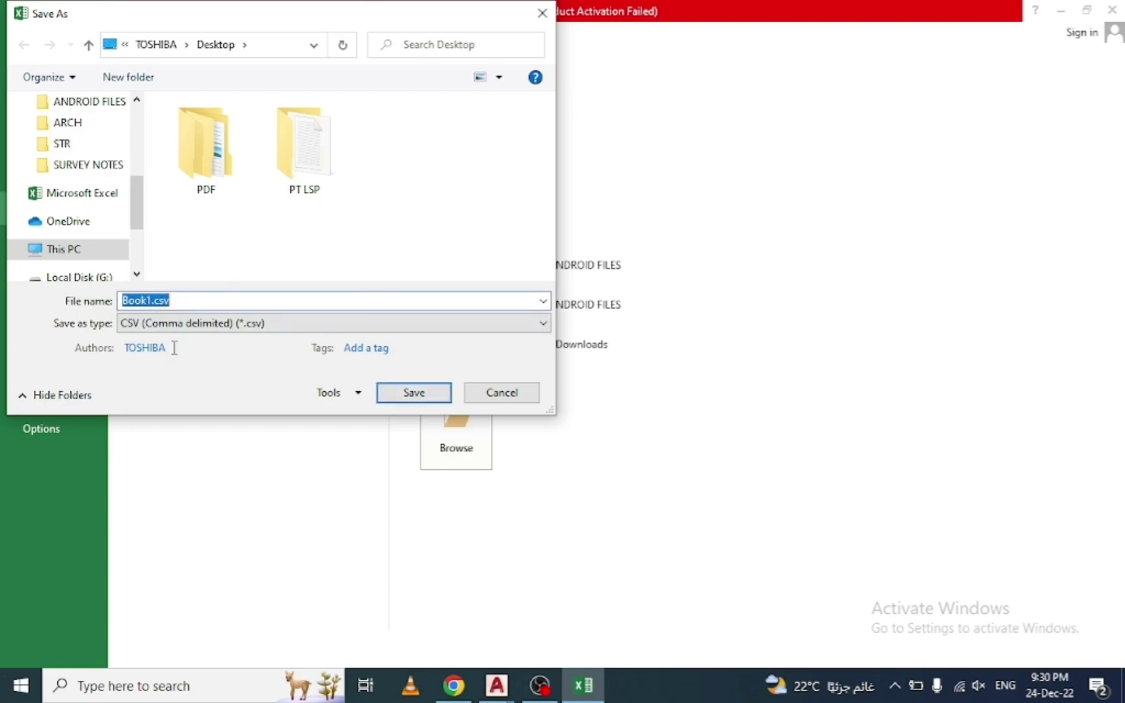
pyautogui.press('BackSpace')
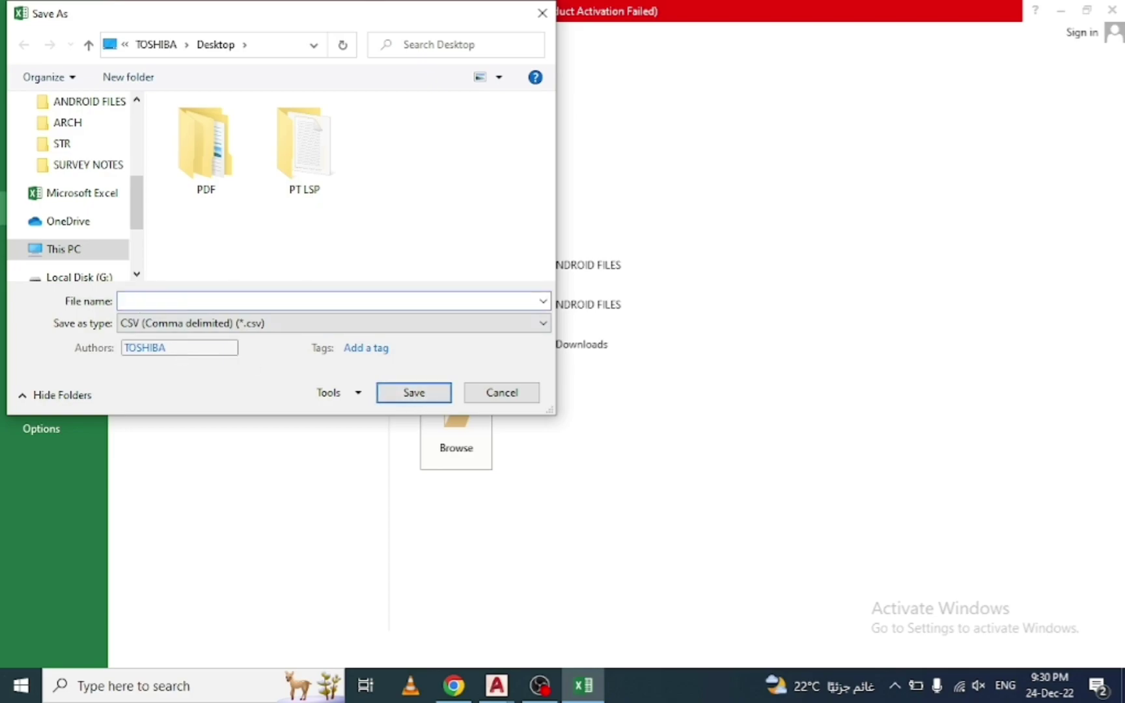
pyautogui.write('coordinates')
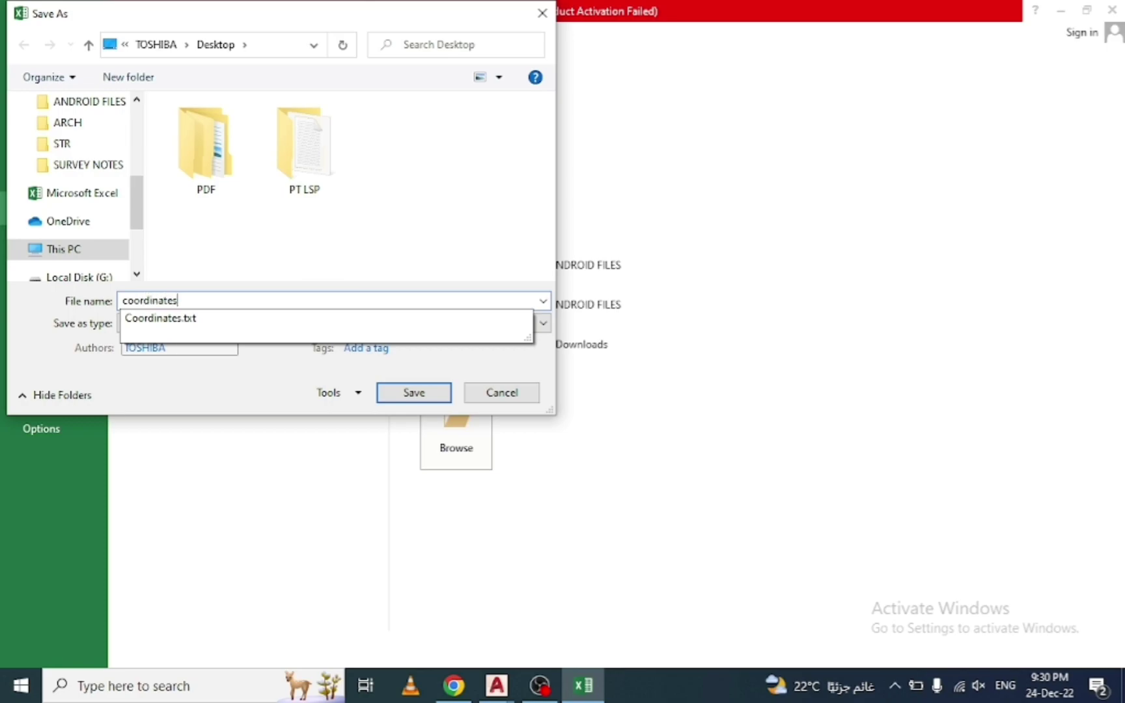
pyautogui.write('.1')
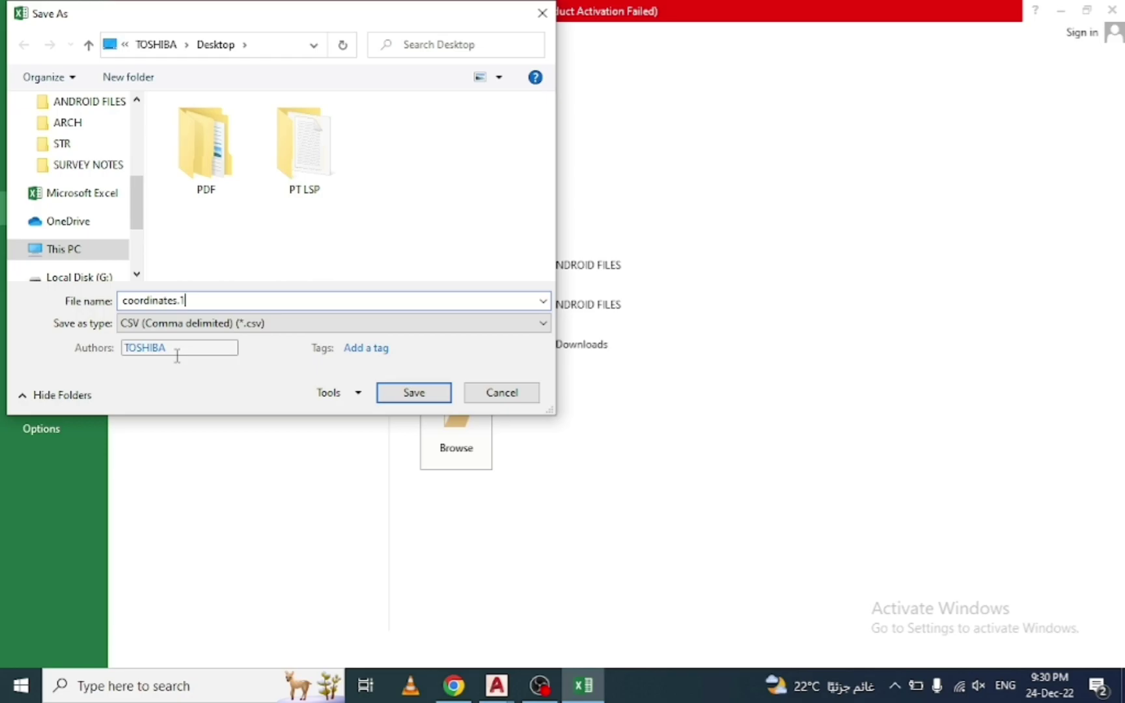
pyautogui.click(414, 392)
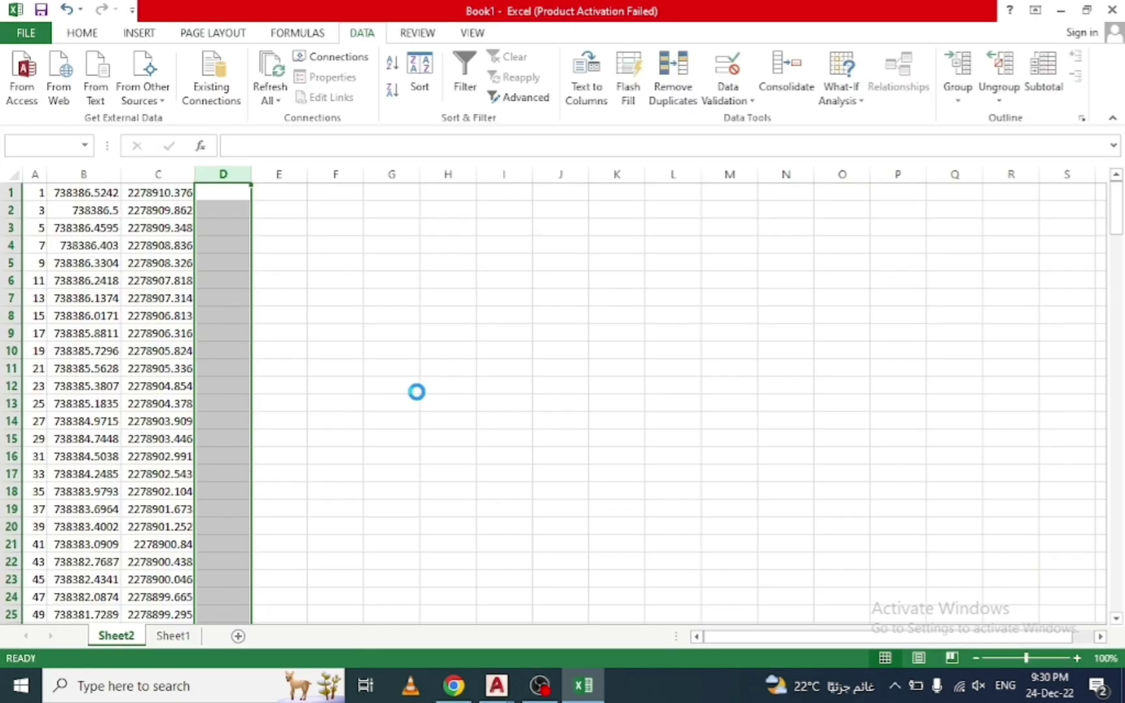
# Confirm the single-sheet CSV save, then close the workbook without saving again
pyautogui.click(531, 396)
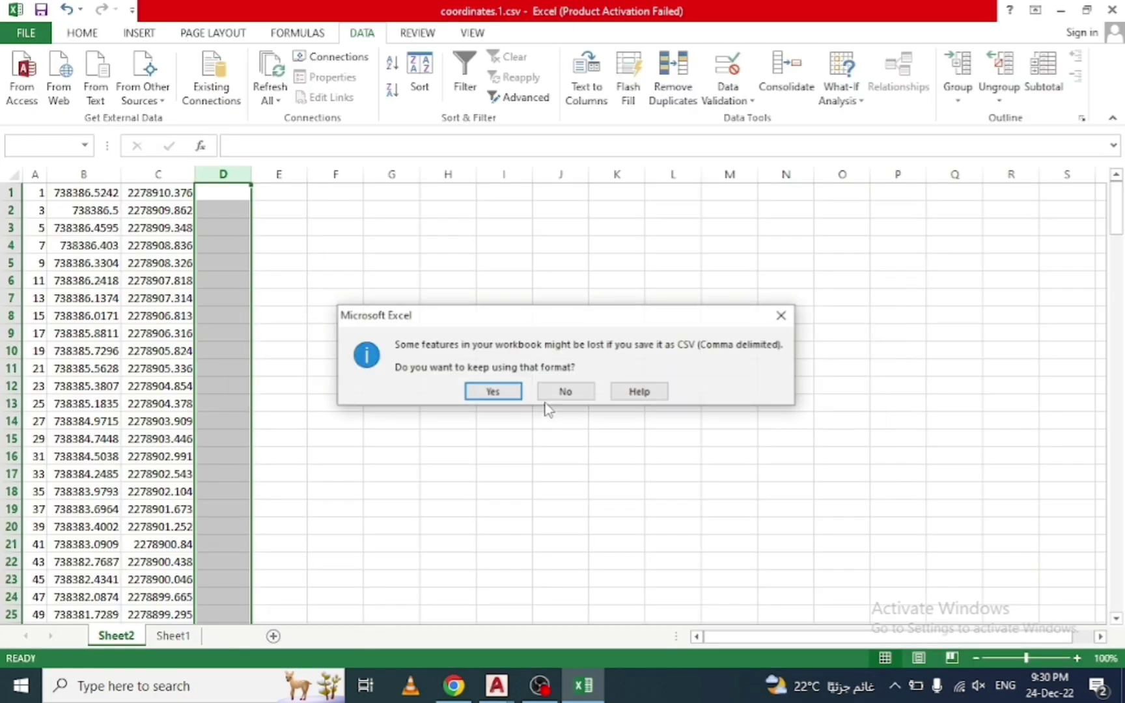
pyautogui.click(496, 392)
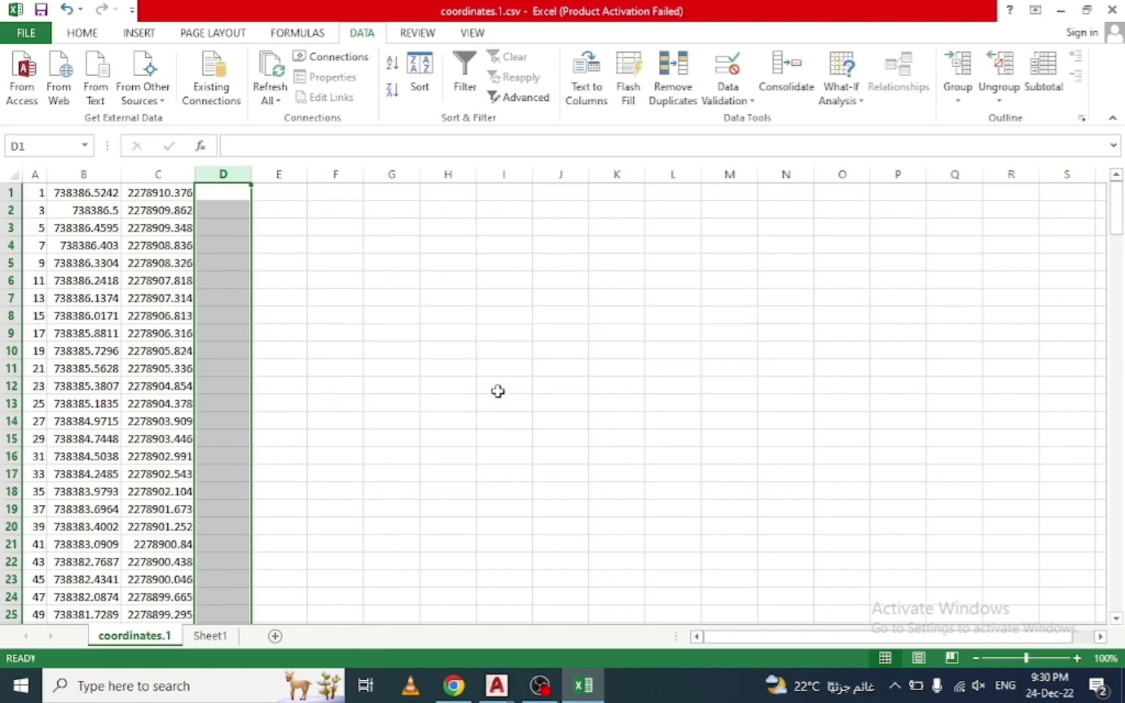
pyautogui.click(1115, 11)
pyautogui.click(575, 360)
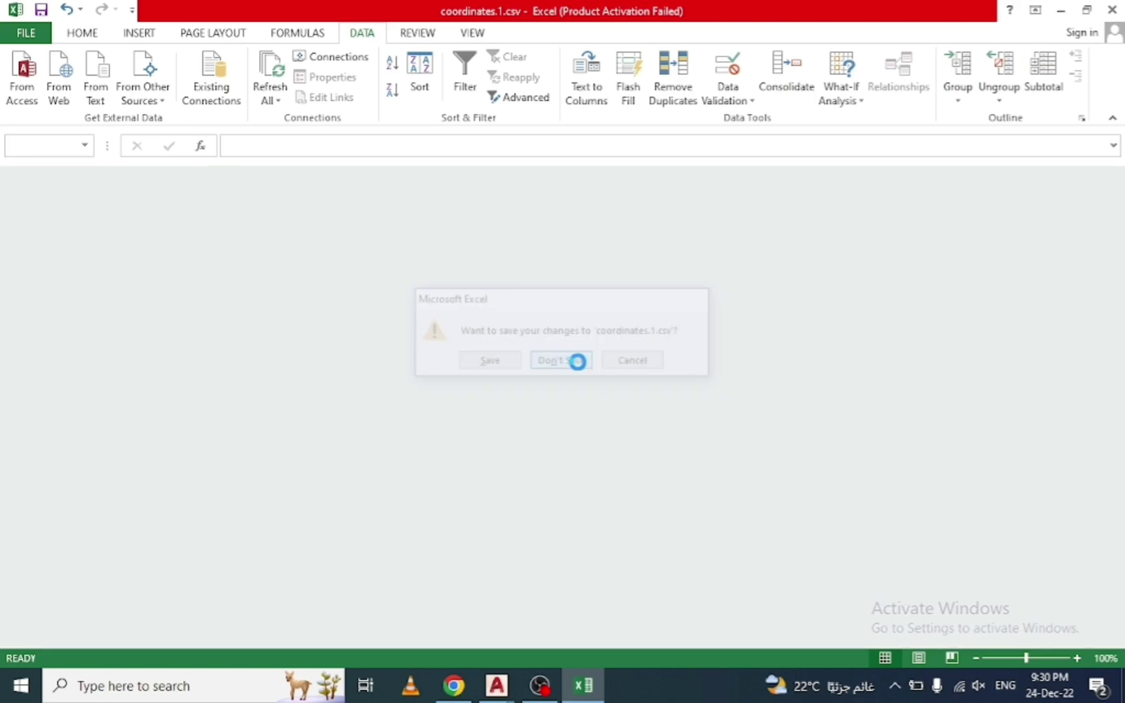